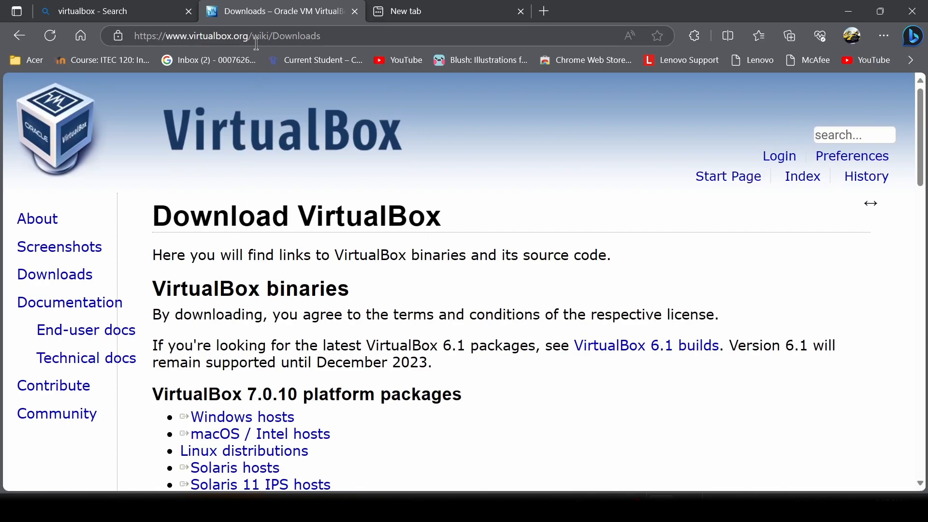
Step: Close the extra search results tab and scroll down to the platform packages
left_click(425, 12)
left_click(520, 11)
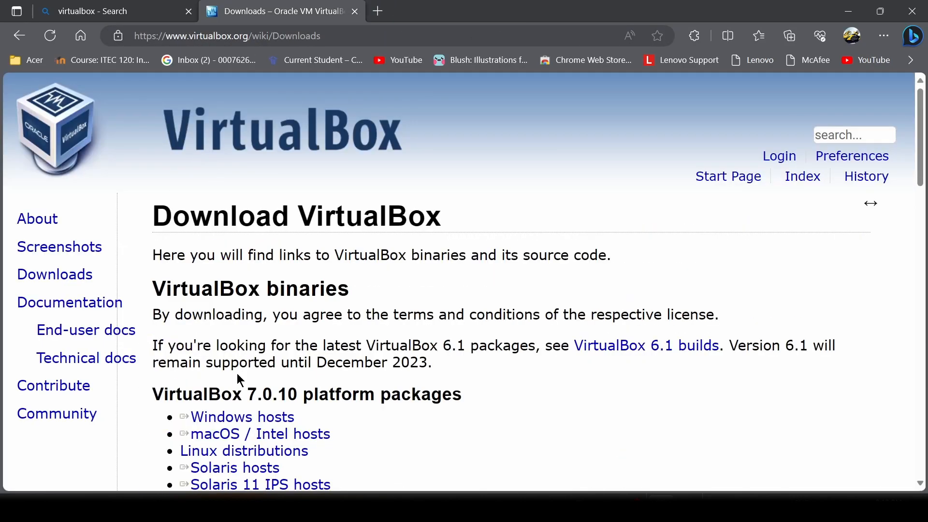
scroll(237, 376, "down", 5)
Step: Start the VirtualBox 7.0.10 Windows hosts download, then remove it from the downloads list
left_click(279, 182)
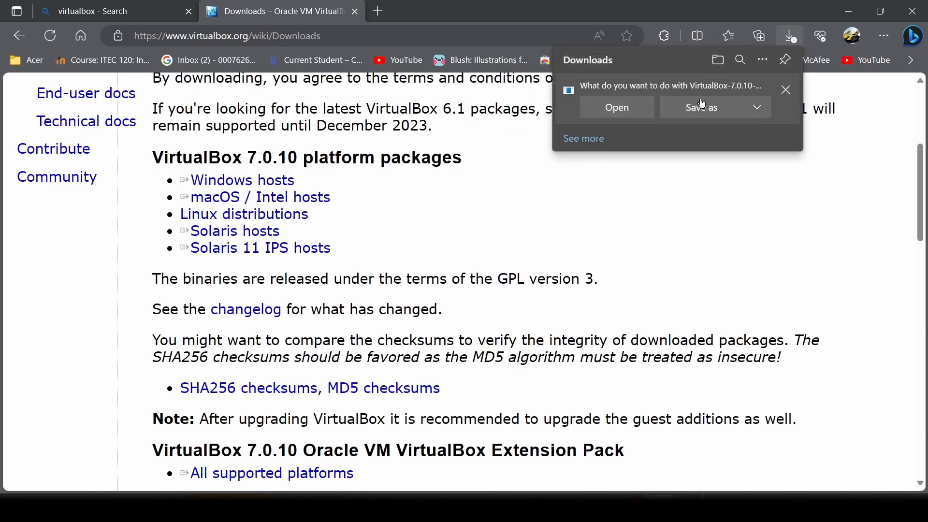
left_click(760, 110)
left_click(679, 137)
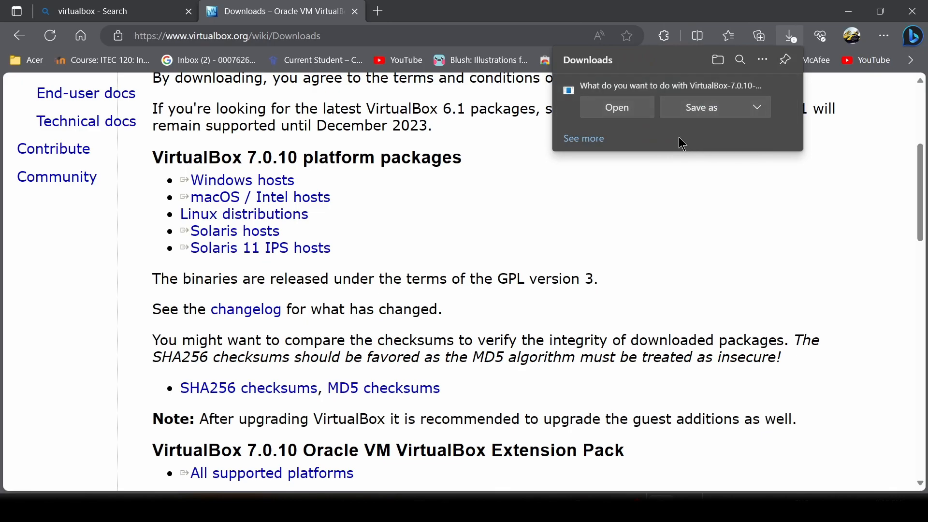
left_click(791, 98)
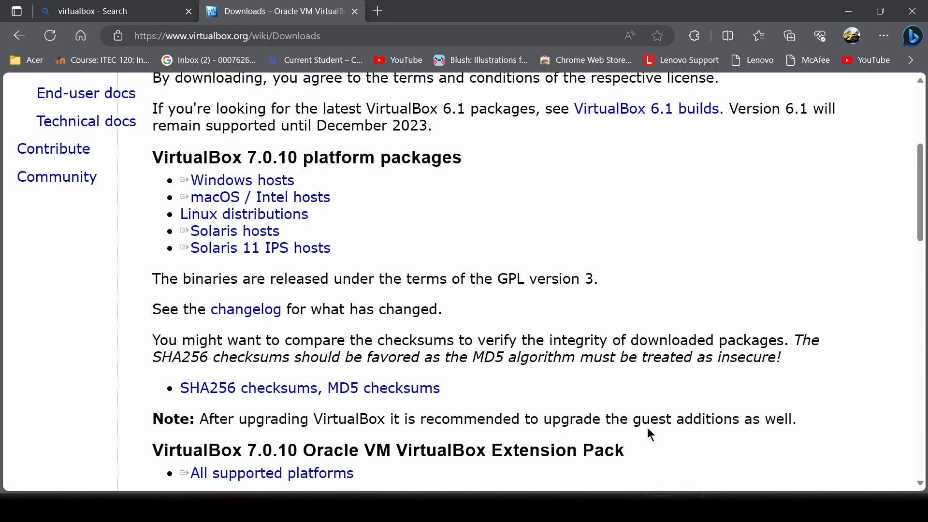
Step: Launch VirtualBox Manager from the hidden taskbar apps
left_click(688, 509)
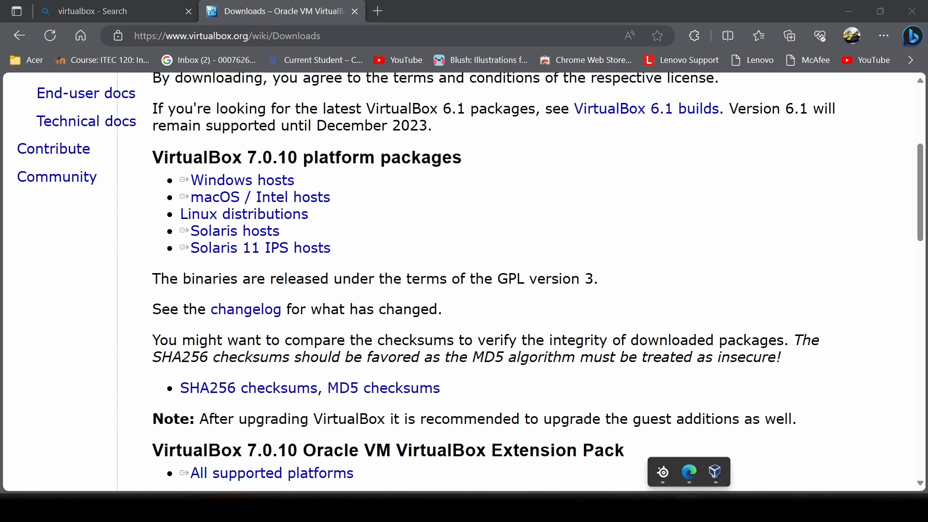
left_click(716, 479)
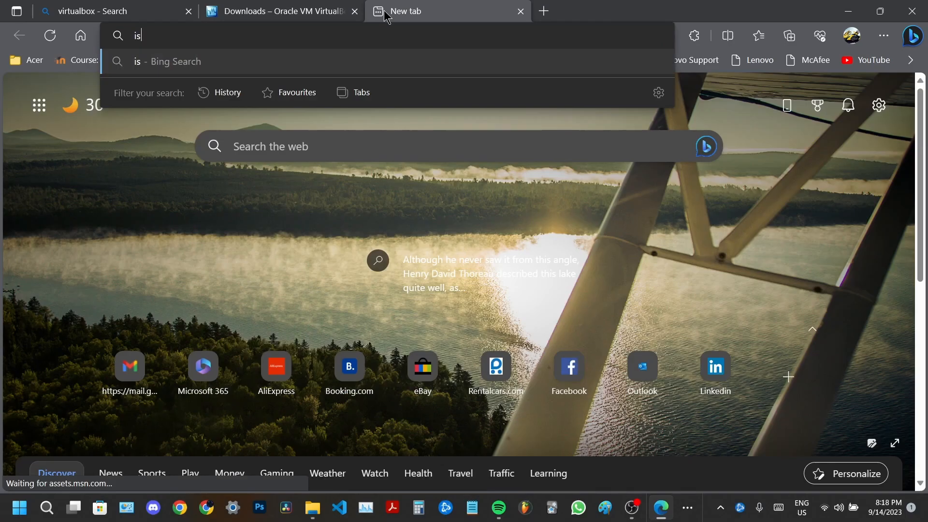
Step: Search the web for 'iso' and scroll through the results
type("o")
key("Return")
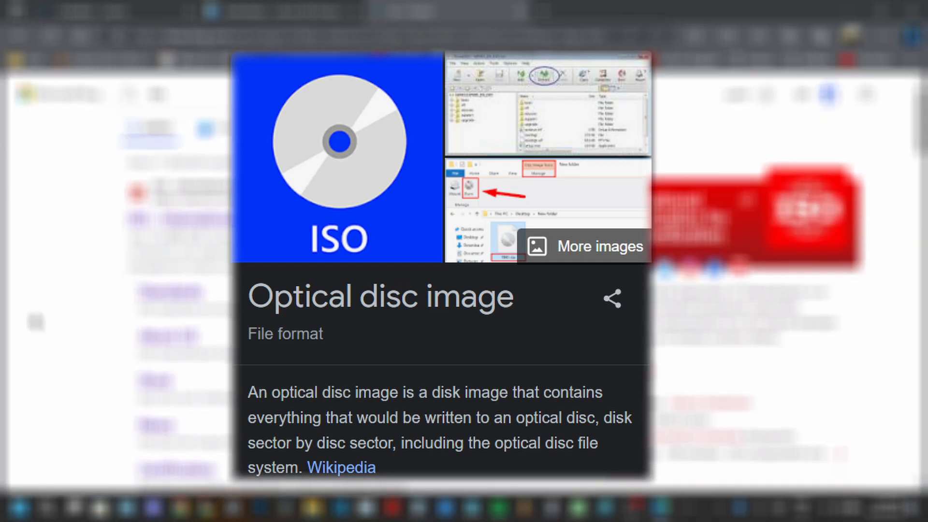
scroll(464, 280, "down", 2)
scroll(464, 280, "up", 2)
scroll(464, 280, "up", 1)
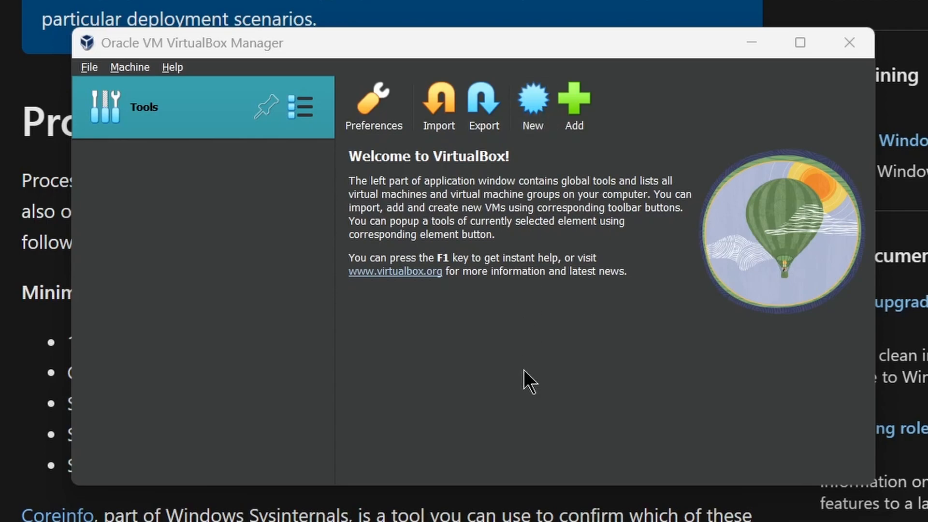
Step: Create a new VM named 'Windows Server 2019' using the windows_server_2019 ISO file from disk
left_click(534, 119)
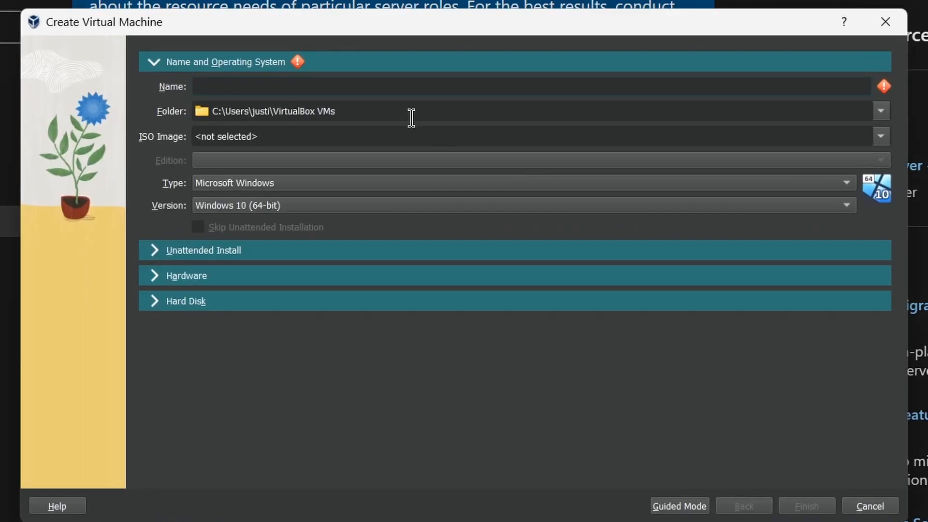
type("W")
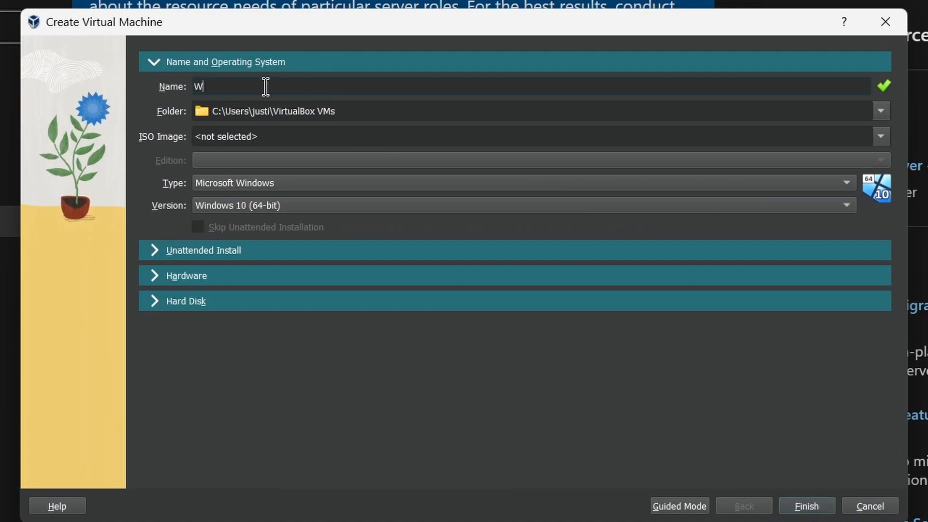
type("indows Server 2019")
left_click(793, 139)
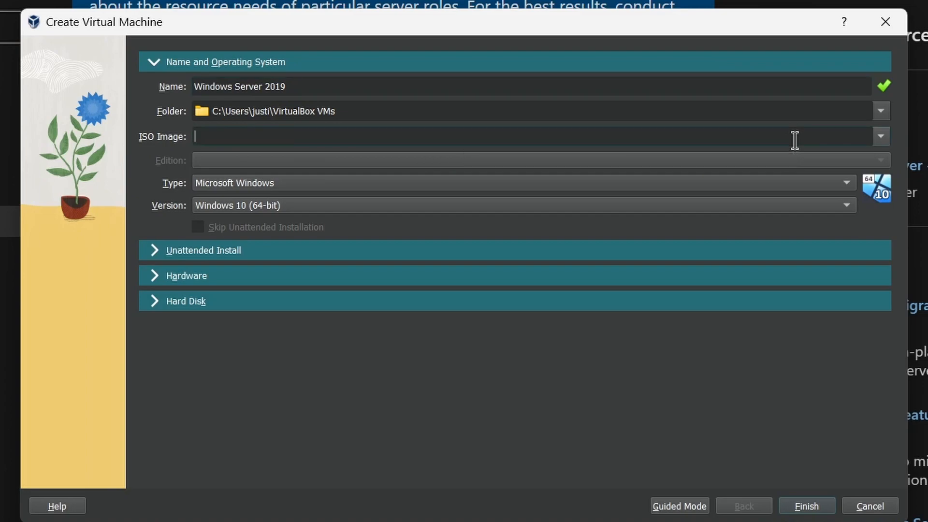
left_click(882, 137)
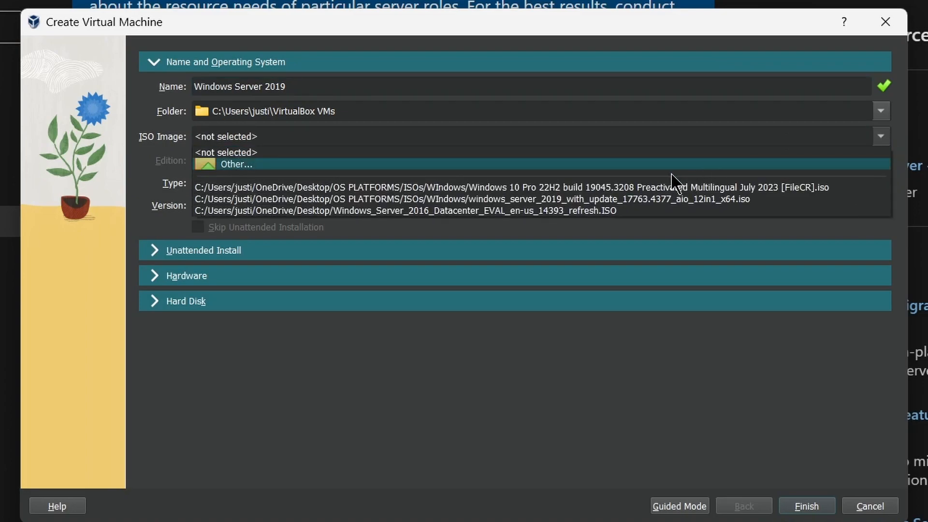
left_click(660, 166)
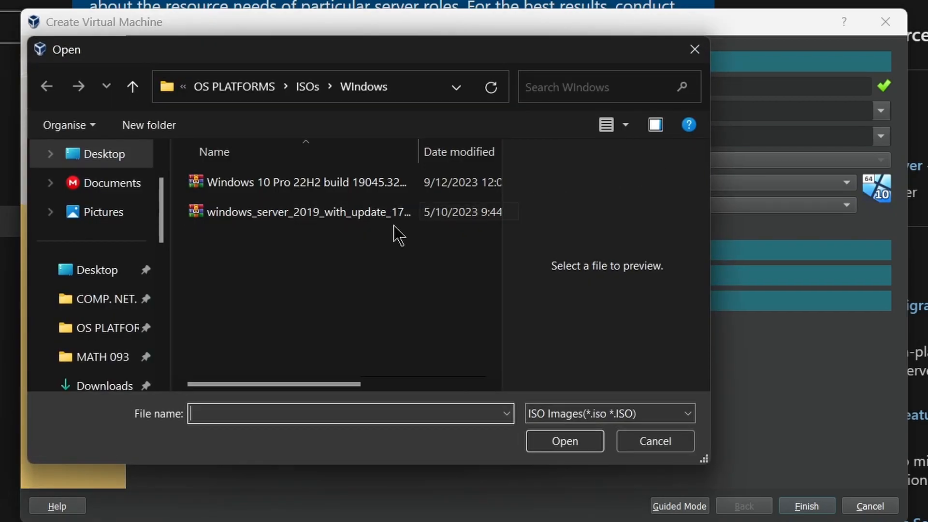
left_click(316, 220)
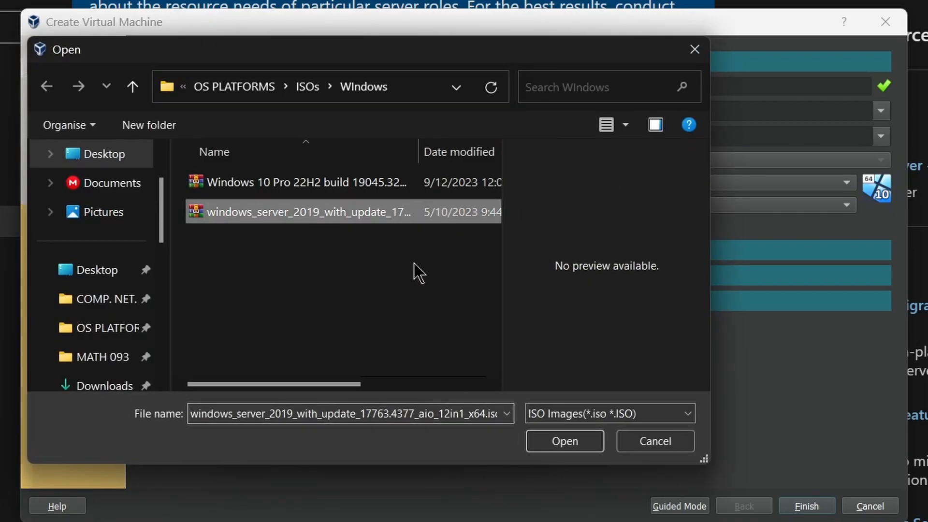
left_click(578, 448)
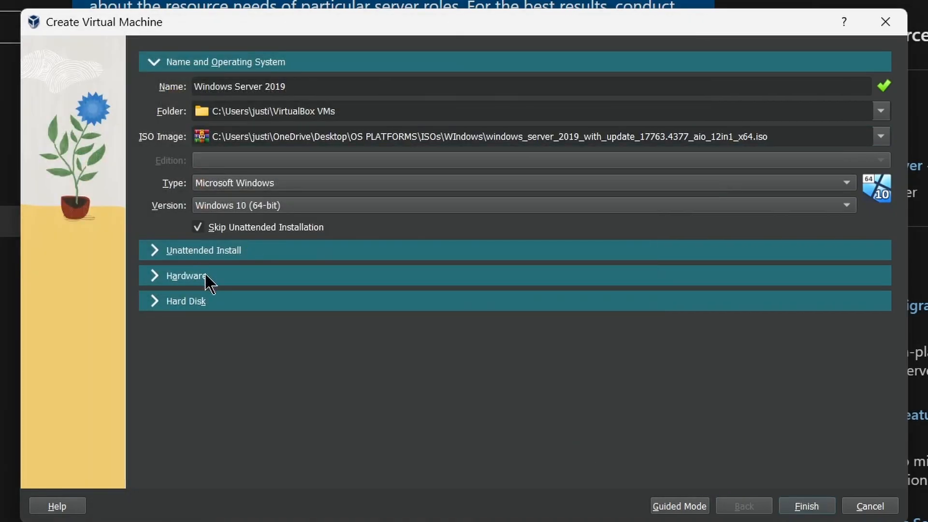
Step: Give the VM 4096 MB memory and 4 processors, keep the 50 GB disk, and finish
left_click(207, 278)
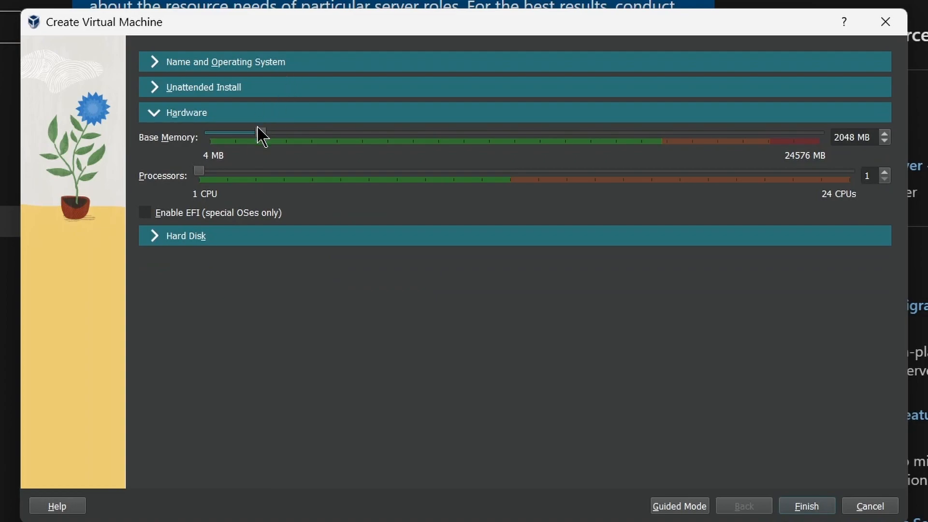
left_click_drag(263, 136, 312, 138)
left_click_drag(200, 172, 247, 176)
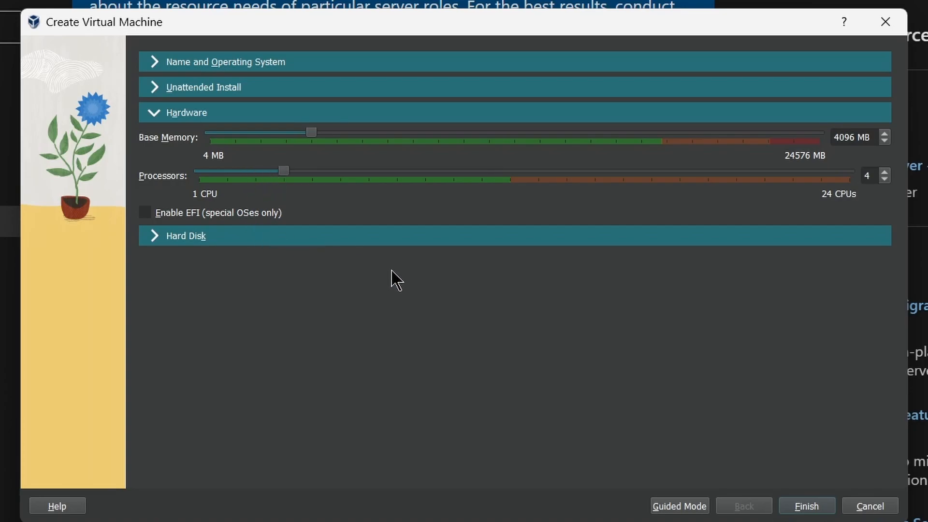
left_click(346, 237)
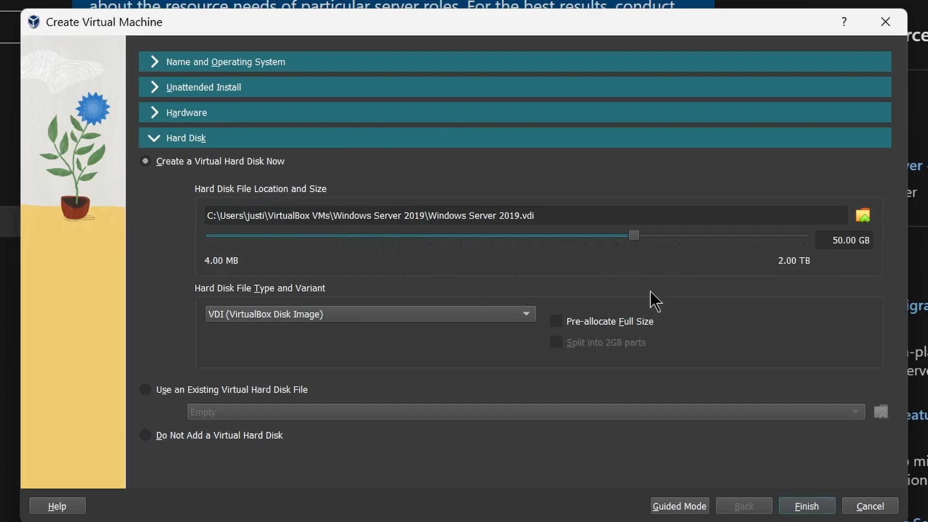
left_click(812, 506)
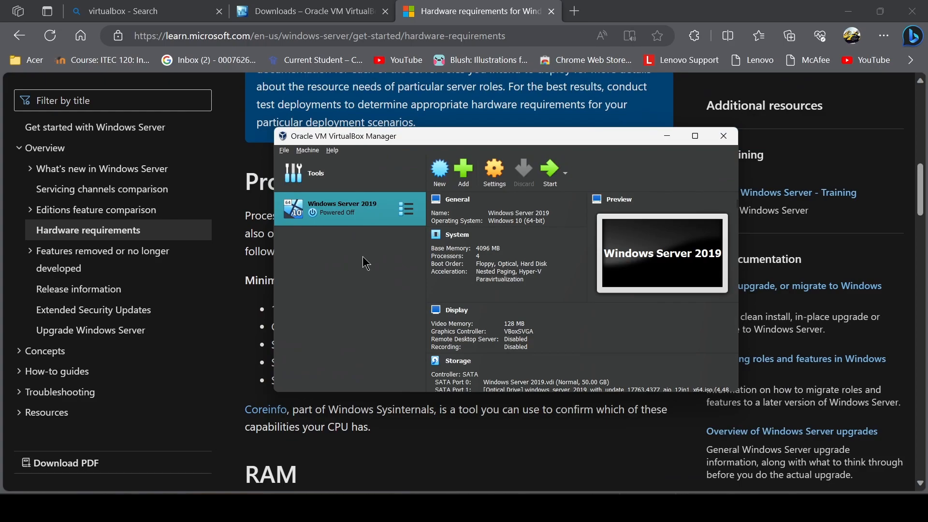
Step: Attach Adapter 1 to Host-only Adapter, keep Intel PRO/1000 MT Desktop, and set promiscuous mode to Allow All
left_click(495, 174)
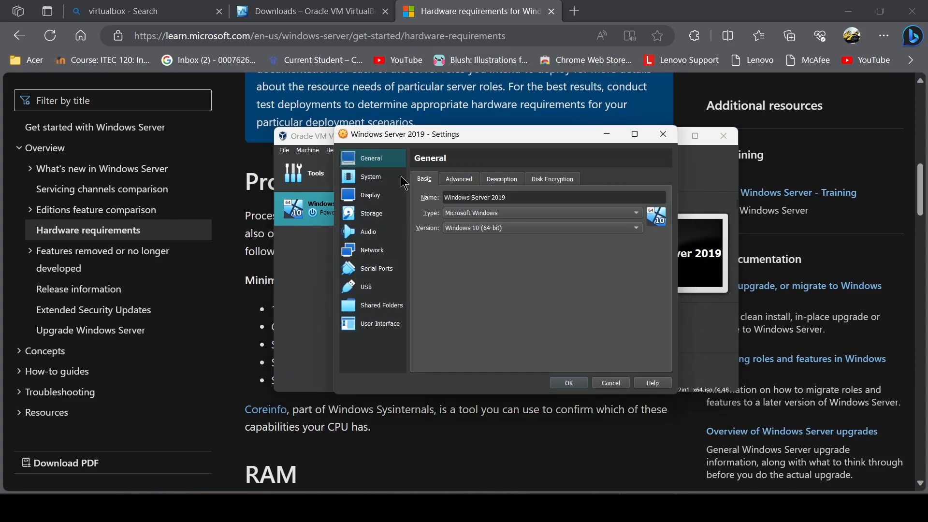
left_click(381, 253)
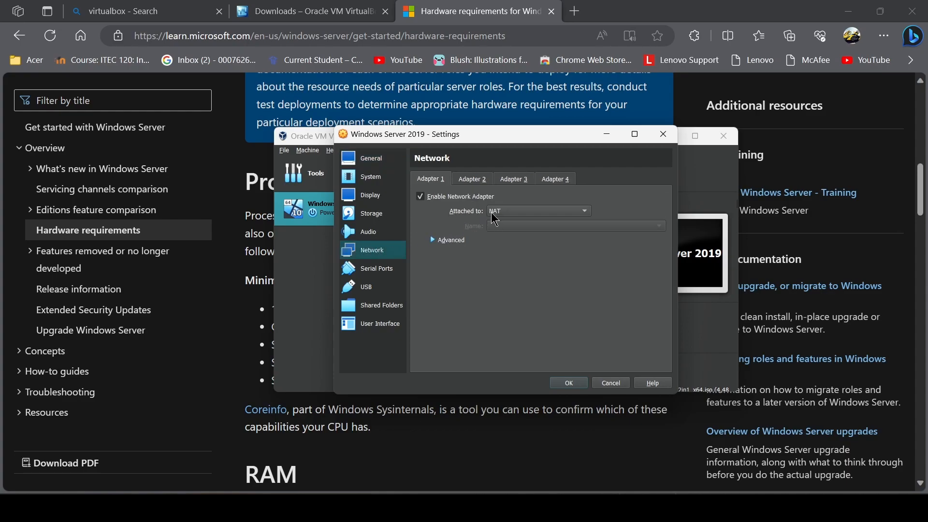
left_click(505, 212)
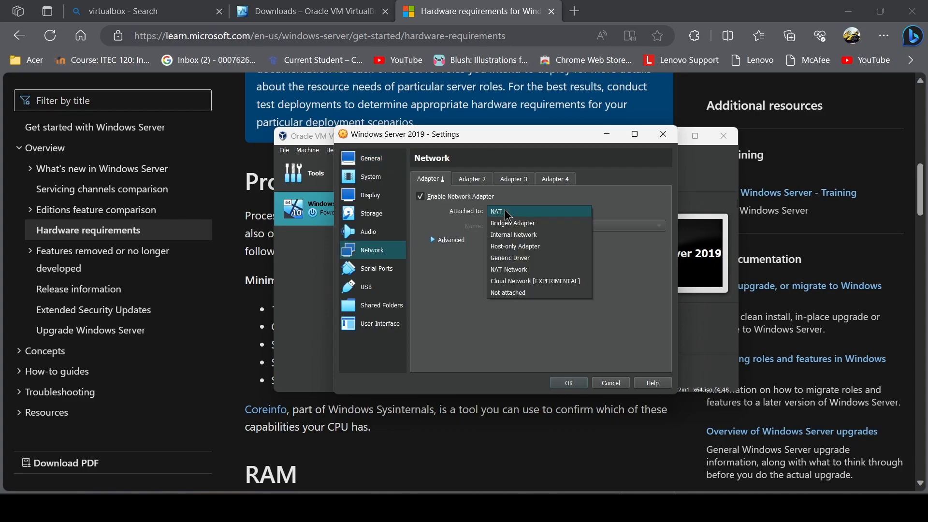
left_click(507, 247)
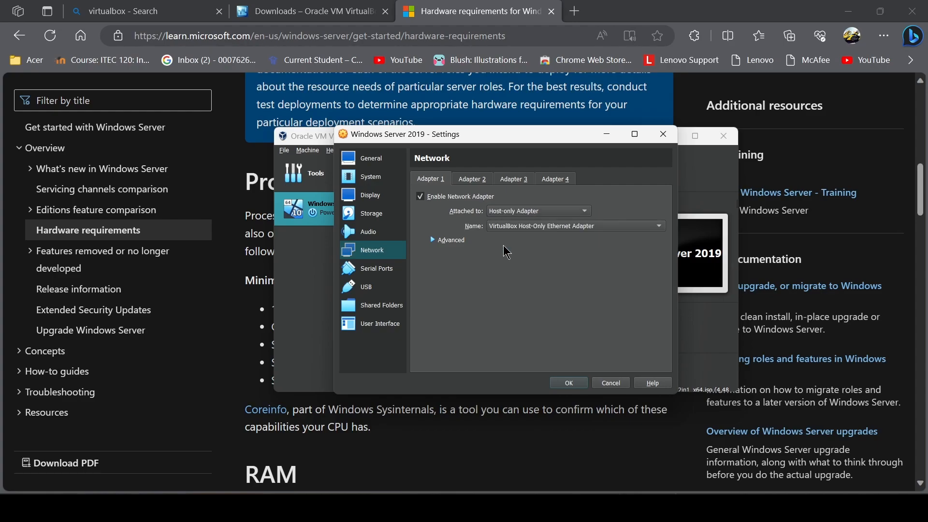
left_click(457, 243)
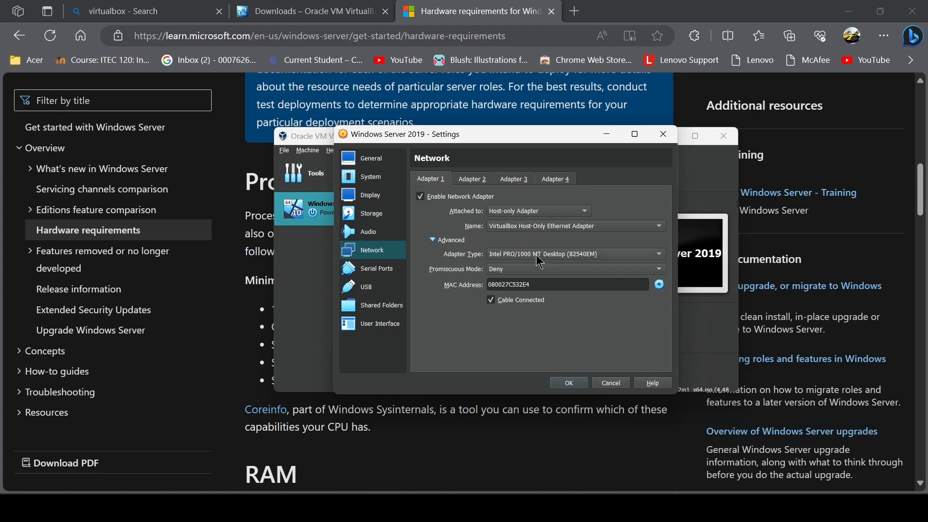
left_click(520, 261)
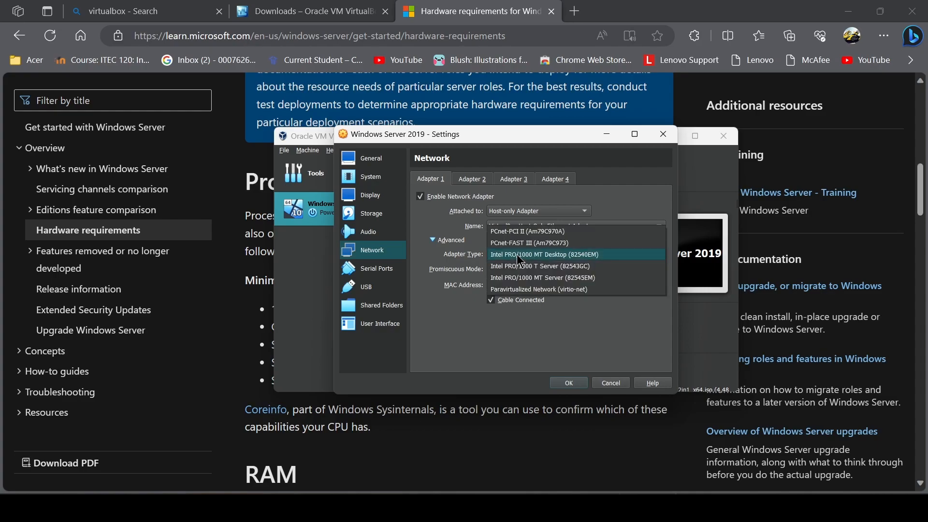
left_click(518, 256)
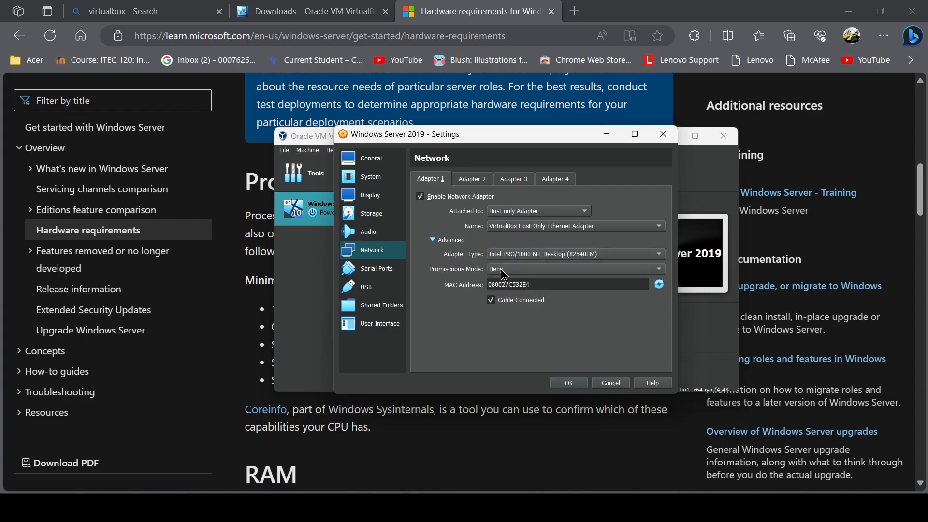
left_click(504, 270)
left_click(506, 289)
left_click(569, 383)
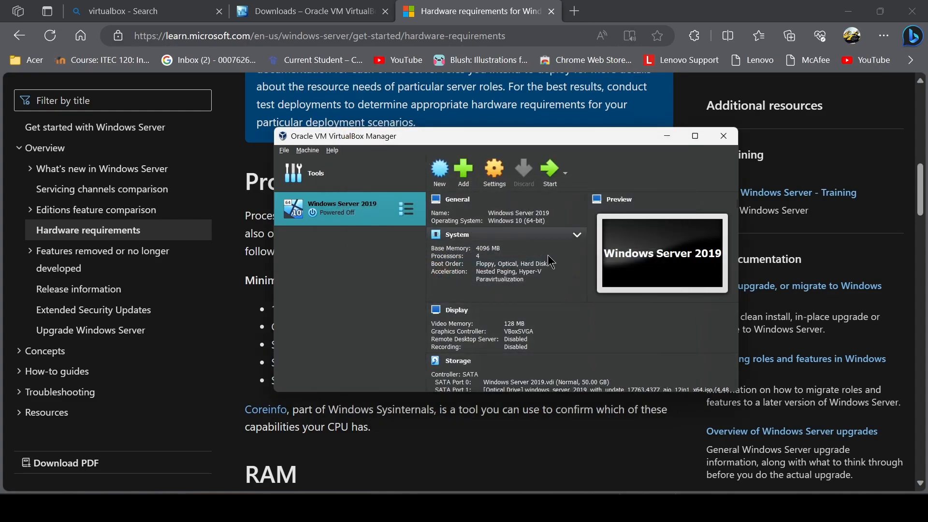
Step: Start the Windows Server 2019 VM and maximize its window
left_click(547, 183)
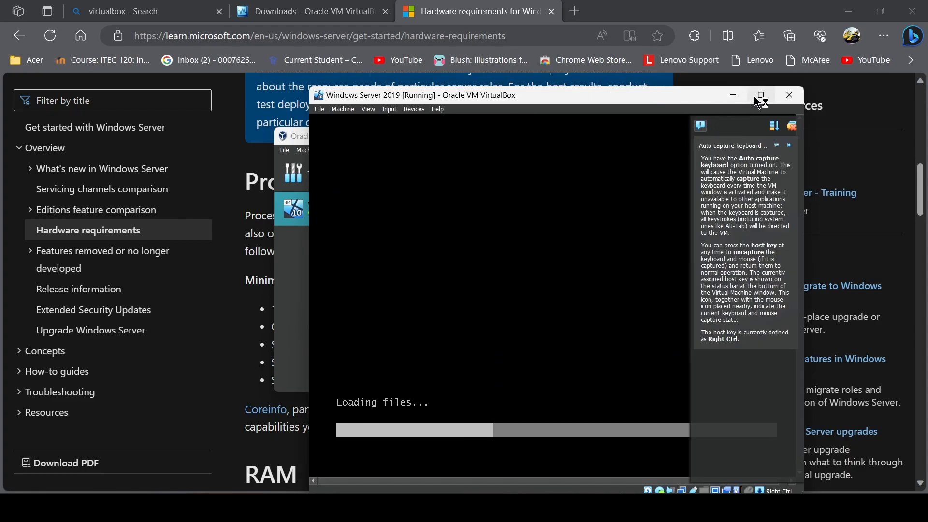
left_click(757, 96)
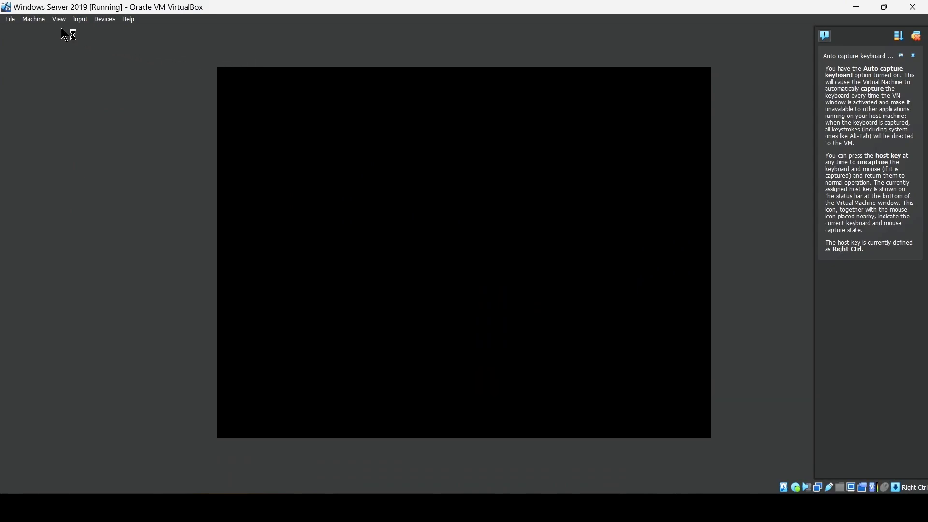
Step: Switch the VM to full-screen mode and dismiss the VirtualBox notifications
left_click(59, 19)
left_click(70, 30)
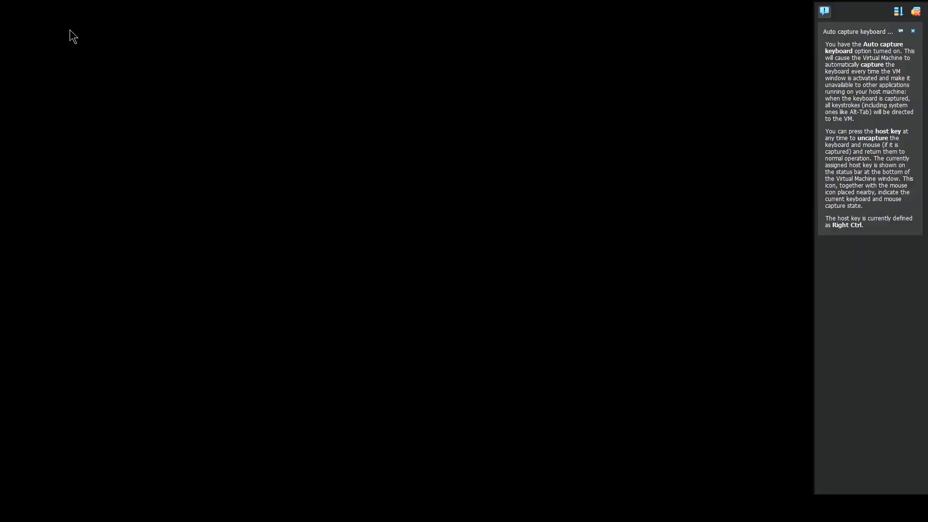
left_click(915, 12)
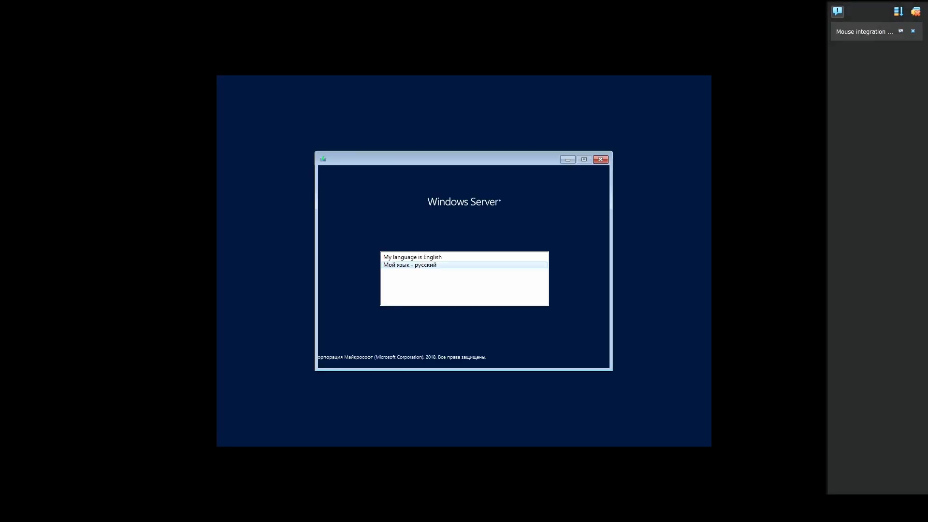
Step: Begin Setup in English, pick Windows Server 2019 Standard (Desktop Experience), and accept the license terms
left_click(422, 261)
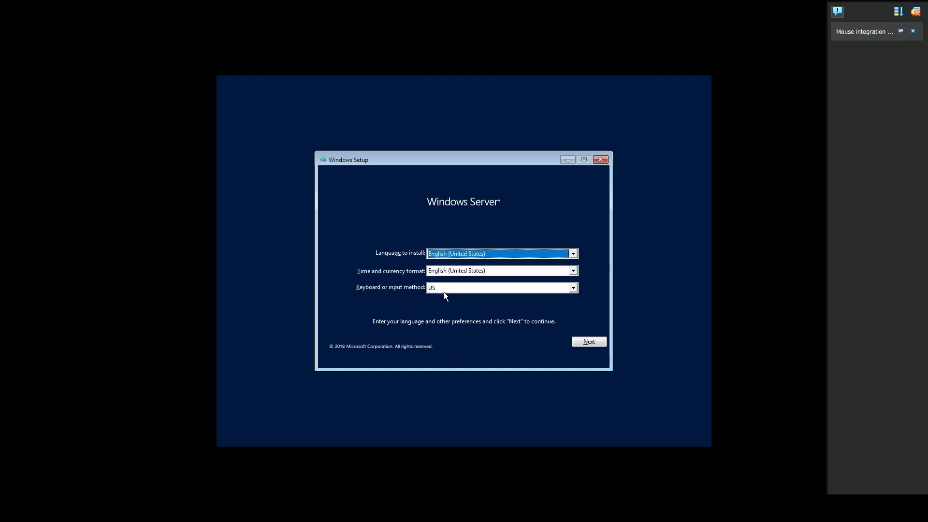
left_click(593, 343)
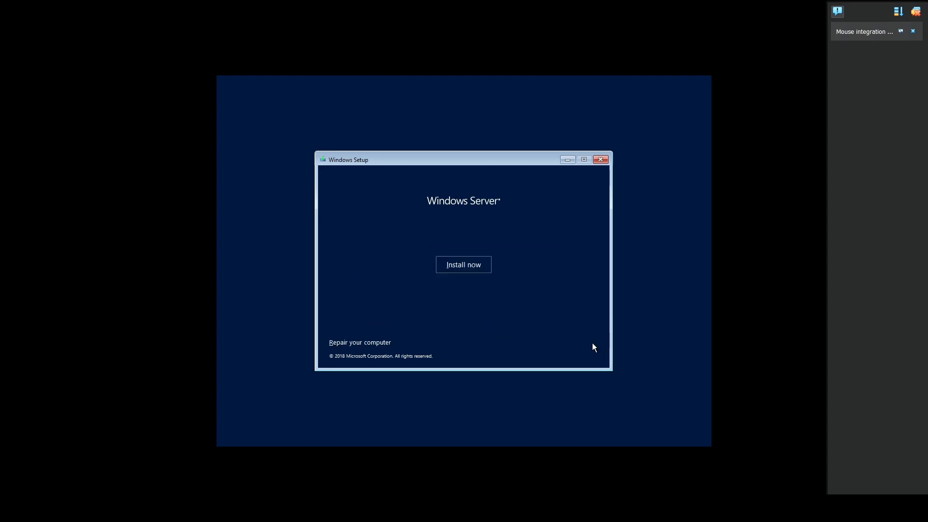
left_click(465, 265)
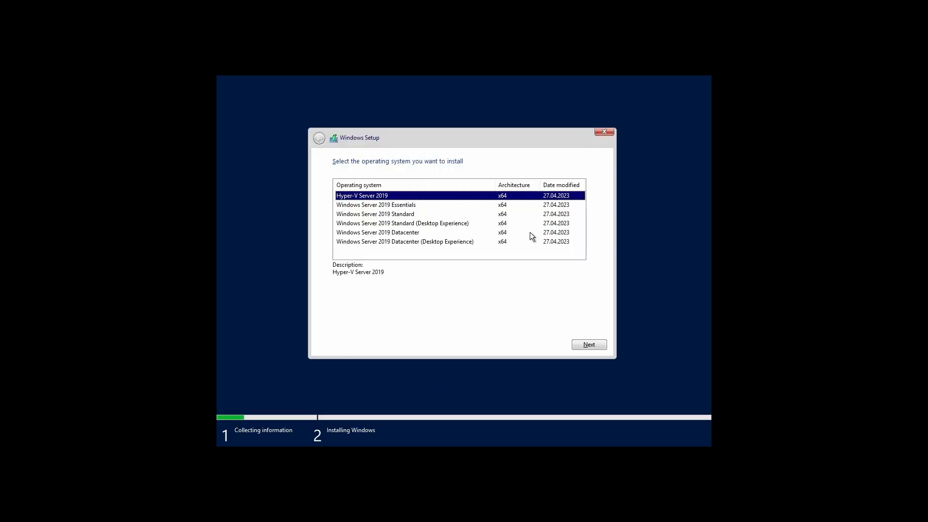
left_click(397, 225)
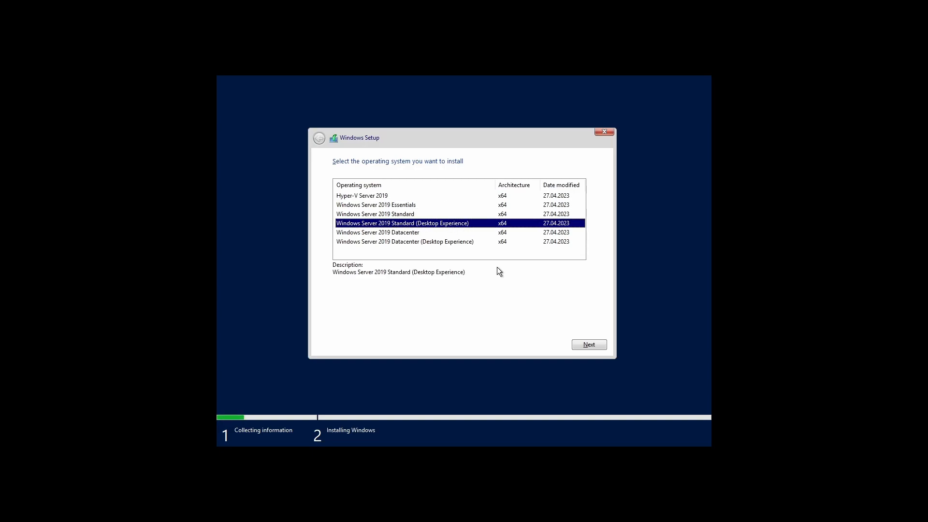
left_click(580, 343)
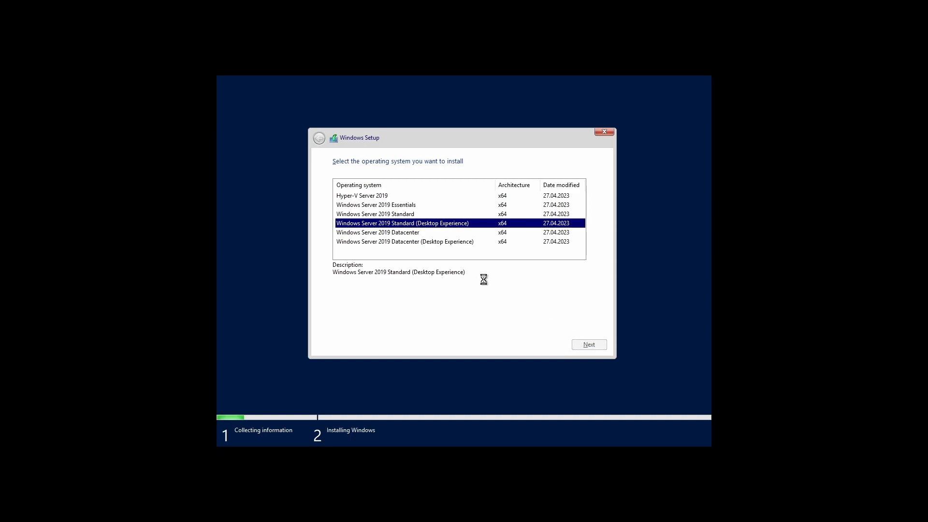
left_click(336, 322)
Step: Run a Custom install onto Drive 0 and restart the VM once it completes
left_click(579, 345)
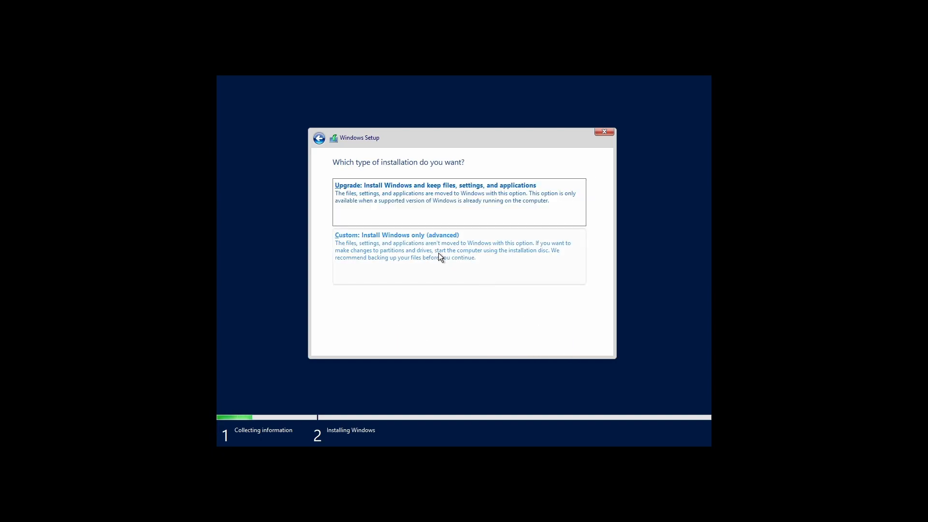
left_click(440, 254)
left_click(584, 343)
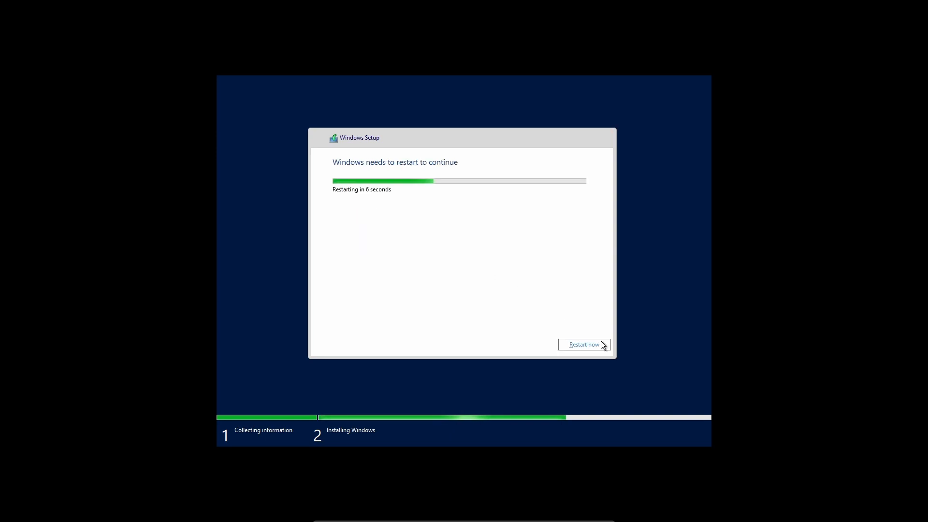
left_click(586, 346)
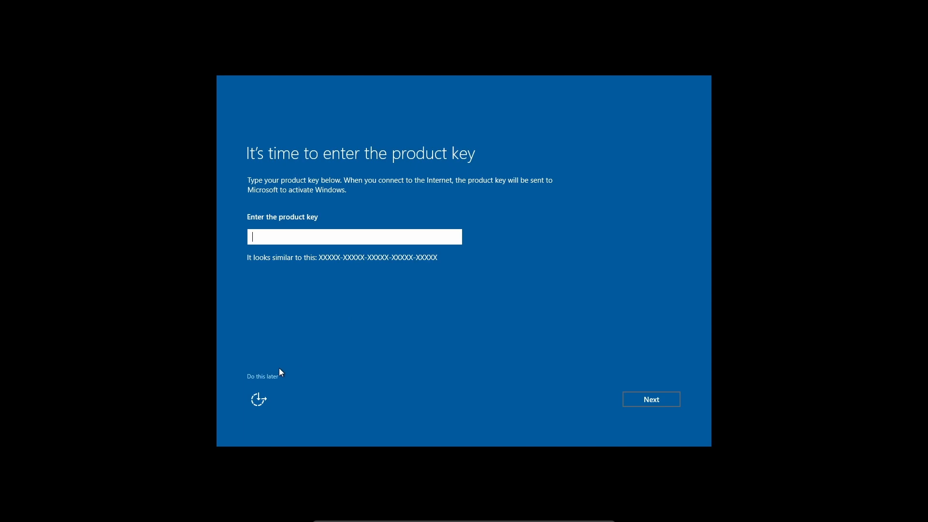
Step: Skip the product key, enter the Administrator password in both fields, and finish setup
left_click(271, 376)
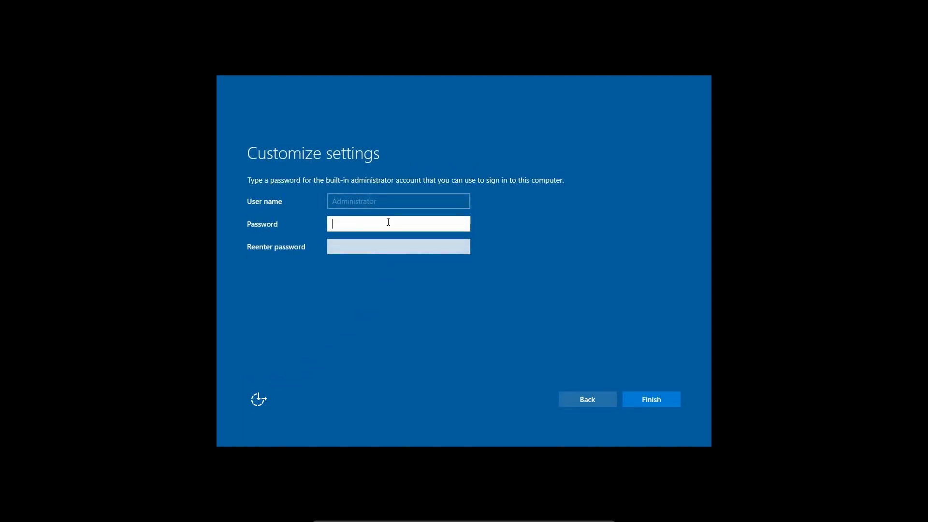
type("Passw0rd")
left_click(378, 248)
type("P")
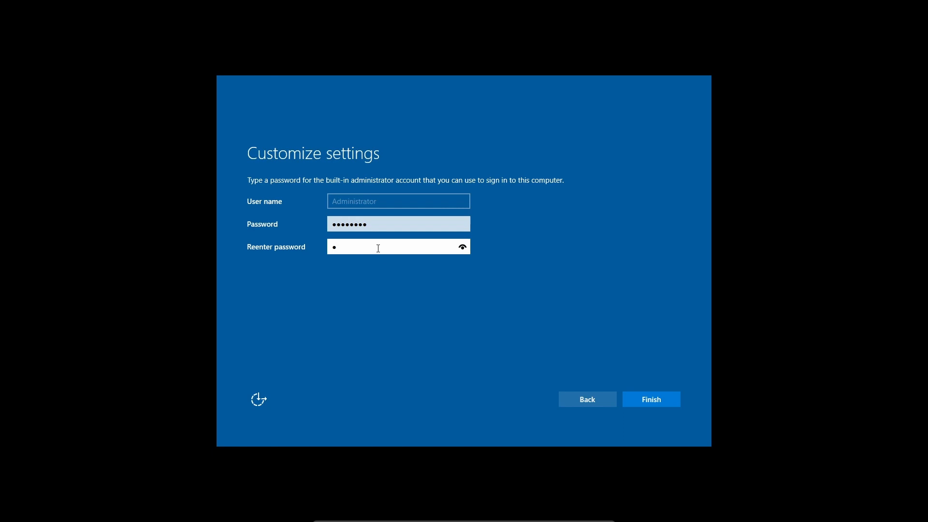
type("assword")
left_click(652, 404)
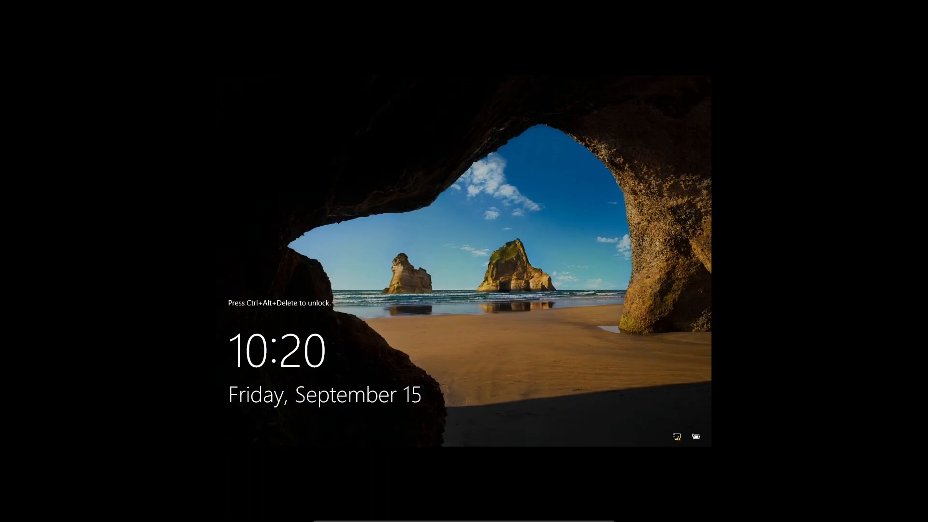
Step: Send Ctrl+Alt+Delete and sign in as Administrator with the account password
key("ctrl+alt+Delete")
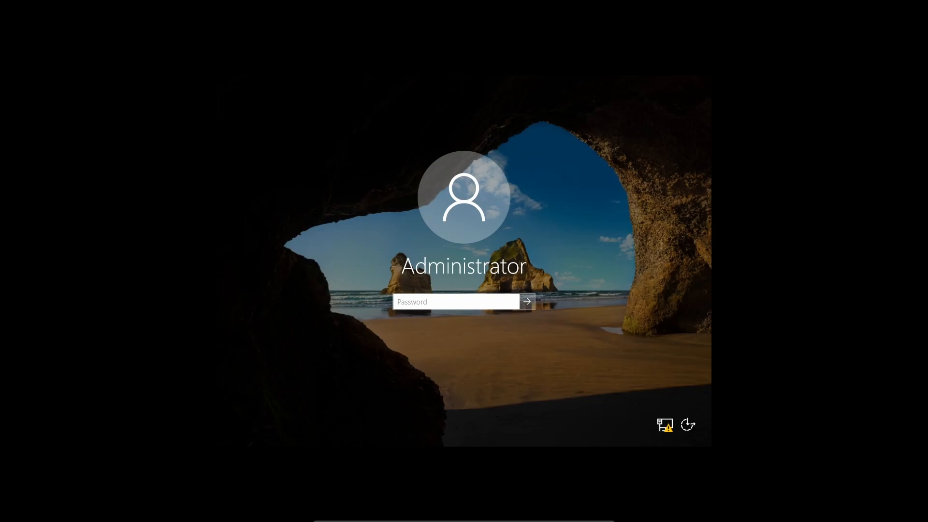
type("••••••••")
key("Return")
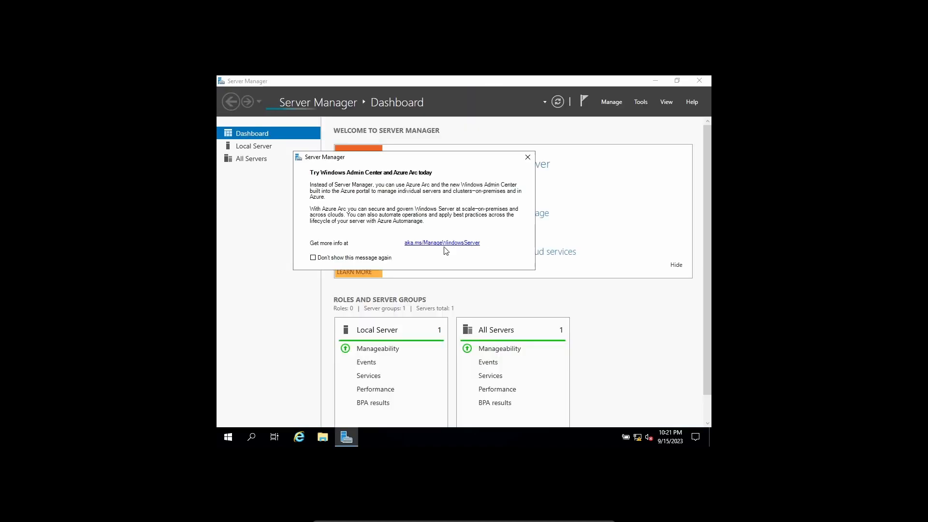
Step: Close the 'Try Windows Admin Center and Azure Arc today' popup and scroll through the Dashboard
left_click(526, 158)
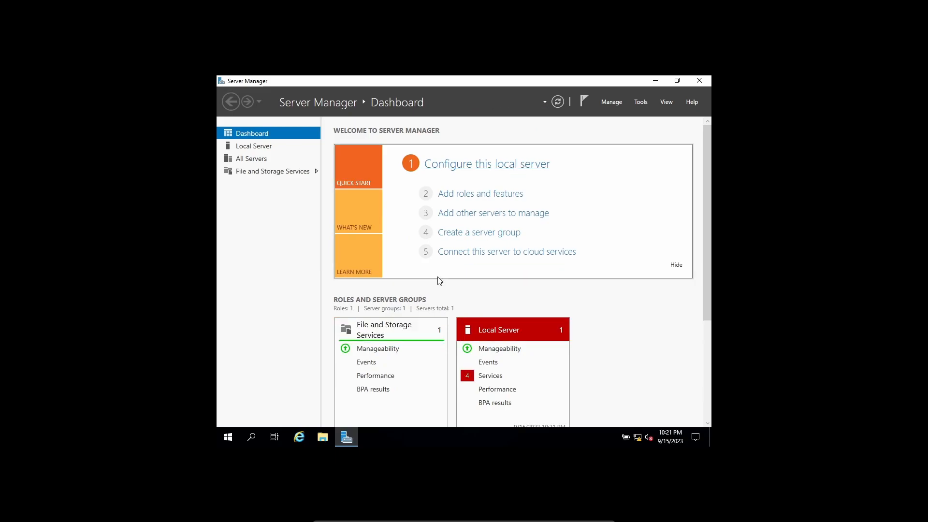
scroll(475, 299, "down", 3)
scroll(475, 300, "up", 3)
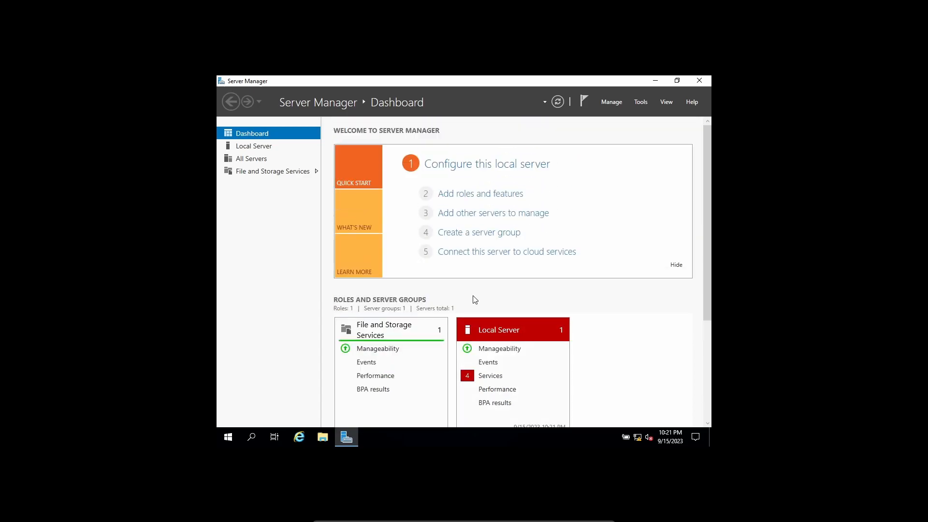
scroll(475, 300, "down", 3)
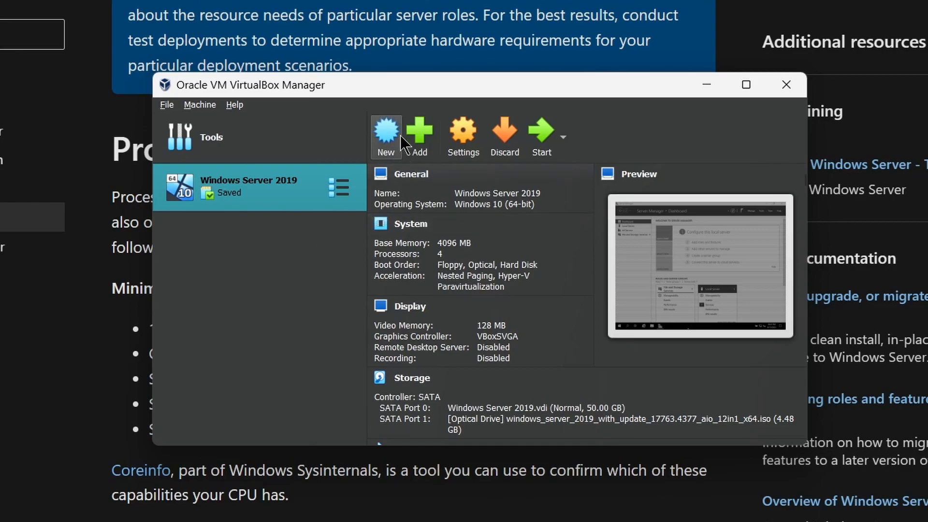
Step: Begin a new VM named 'Windows 10' using the Windows 10 Pro ISO
left_click(386, 134)
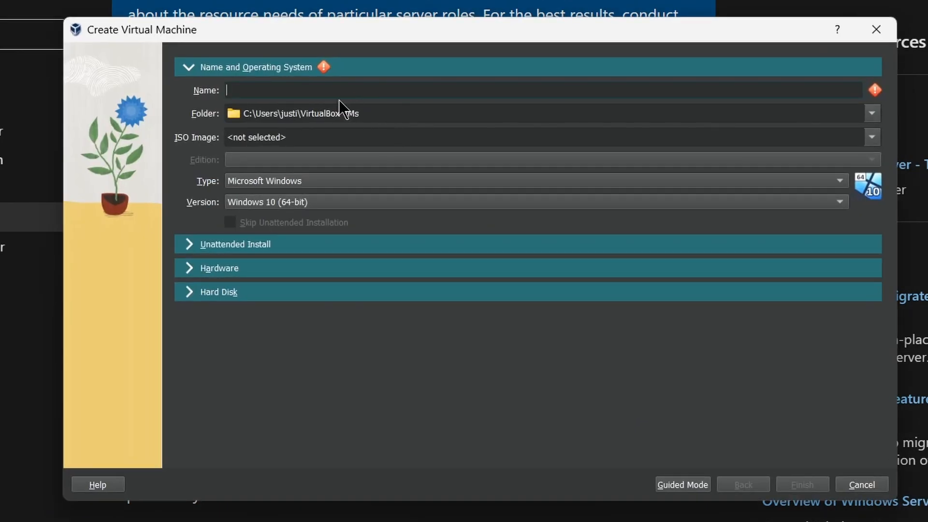
type("Wi")
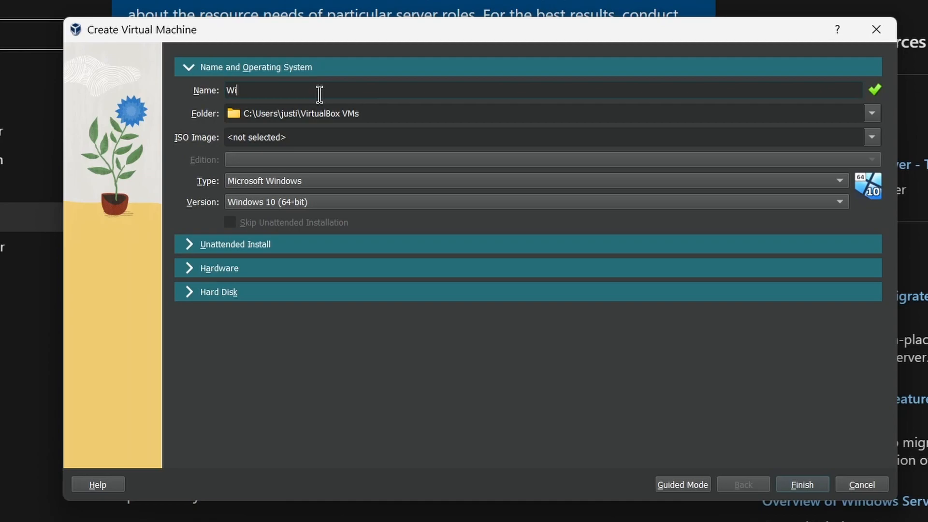
type("ndows 10")
left_click(866, 140)
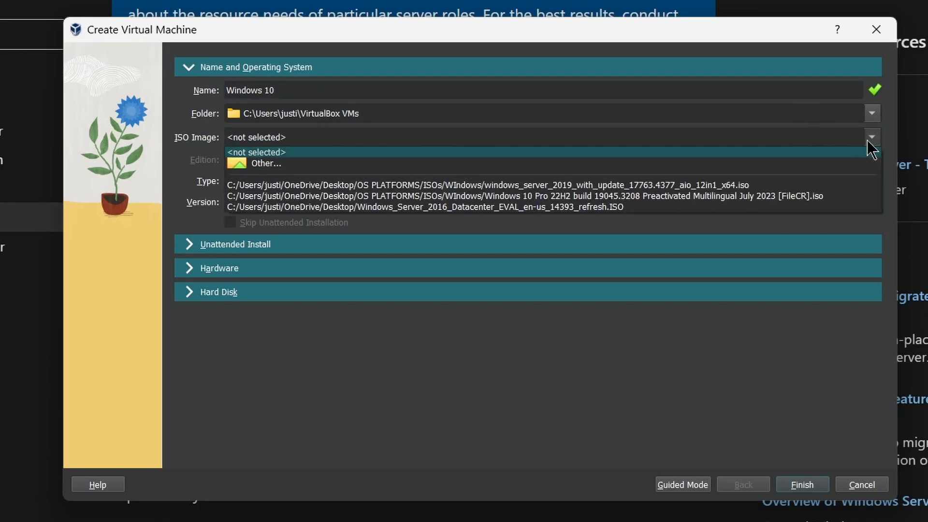
left_click(698, 168)
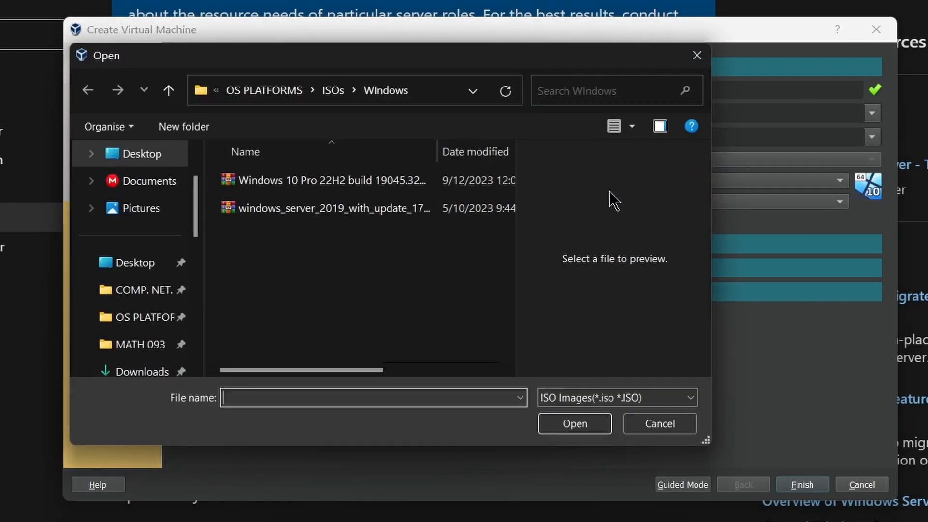
left_click(445, 186)
left_click(571, 424)
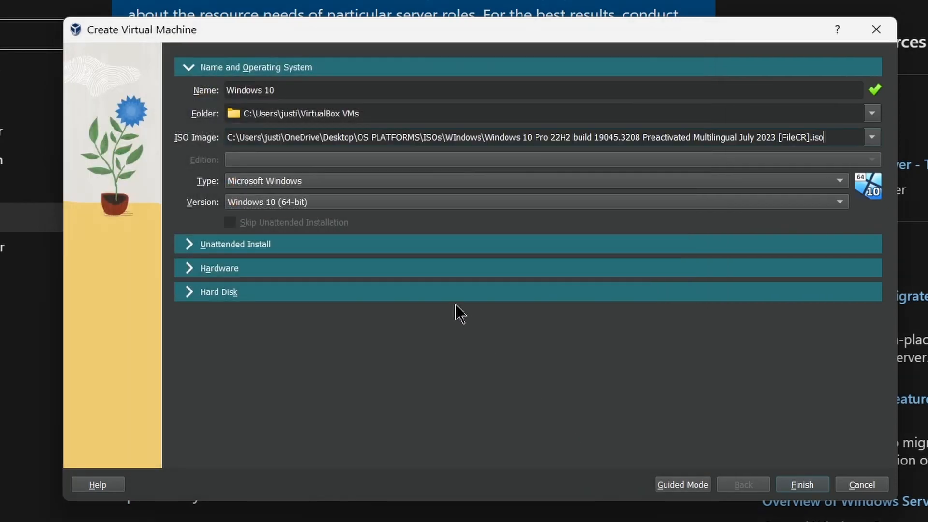
Step: Give it 2048 MB memory and 4 processors, keep the 50 GB disk, and finish
left_click(234, 268)
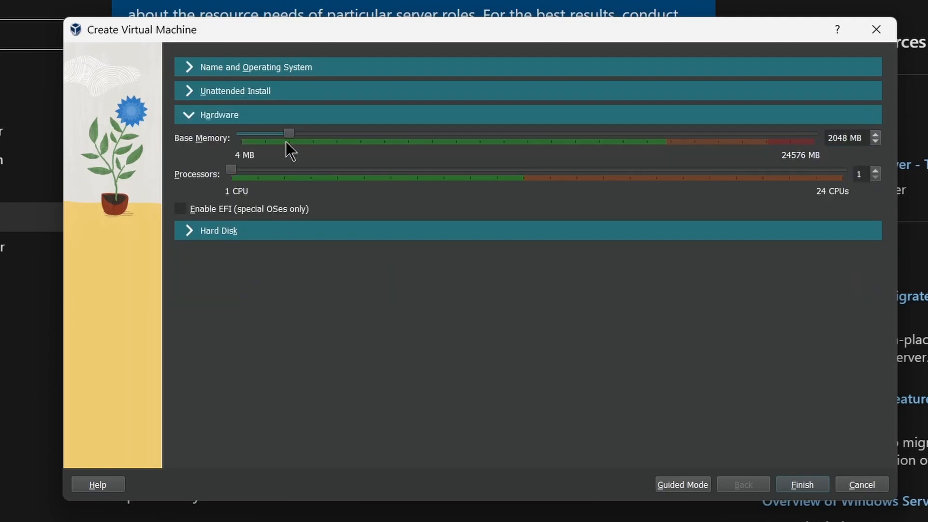
mouse_move(289, 134)
left_mouse_down()
mouse_move(329, 137)
mouse_move(287, 137)
left_mouse_up()
left_click_drag(284, 172, 318, 170)
left_click(232, 233)
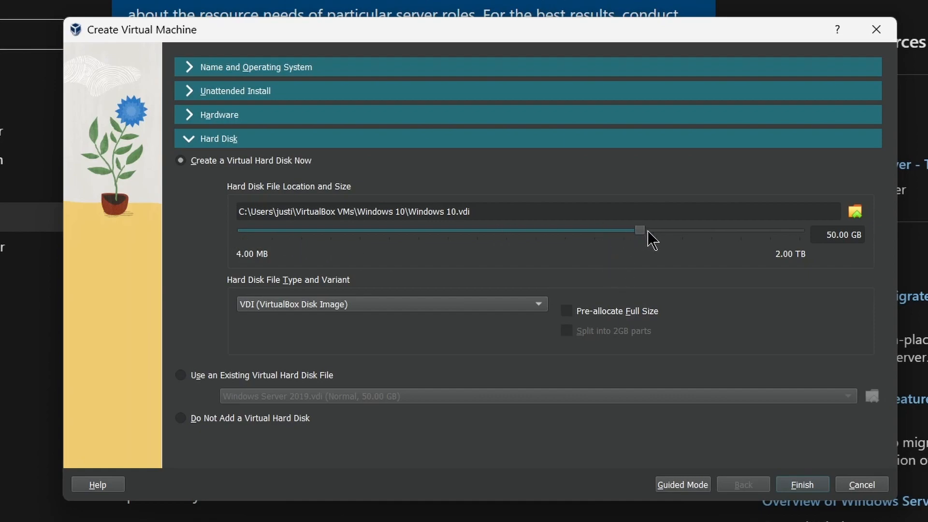
left_click(797, 479)
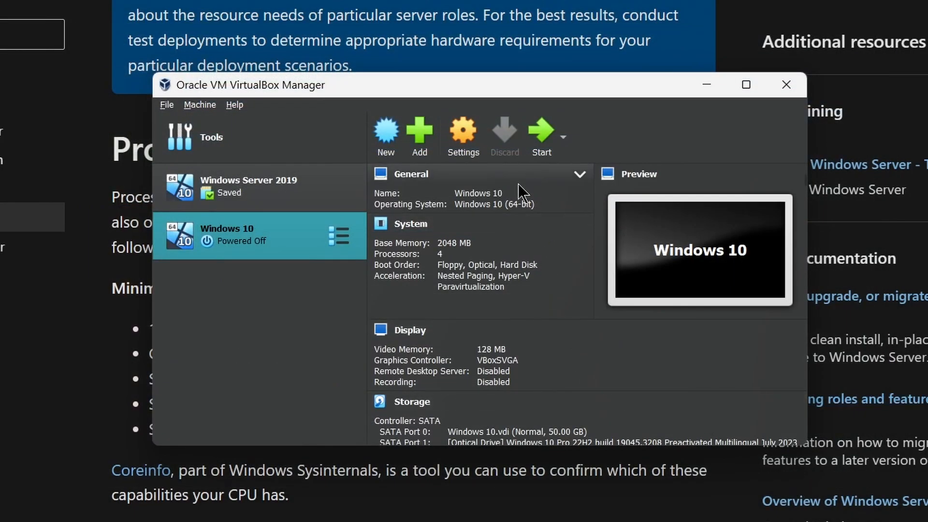
Step: Set Windows 10's Adapter 1 to Host-only Adapter, Intel PRO/1000 MT Desktop, promiscuous mode Allow All
left_click(477, 154)
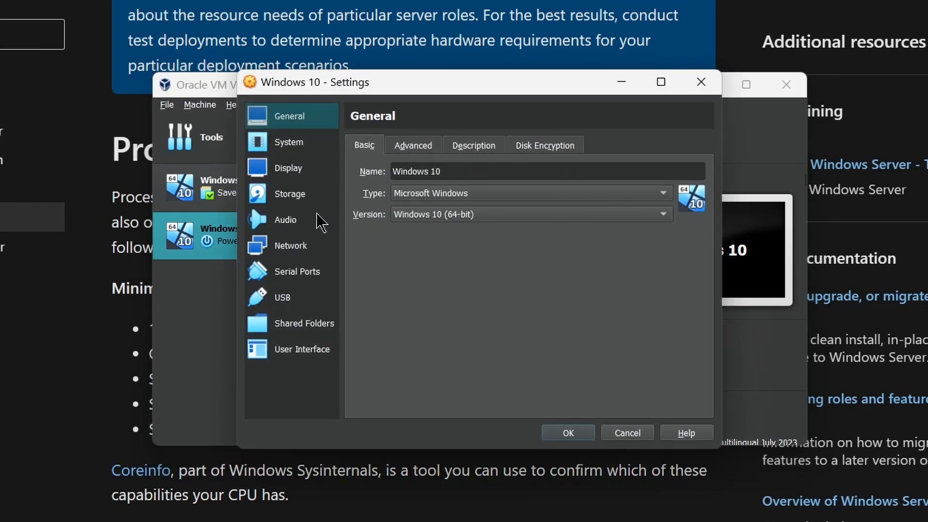
left_click(304, 245)
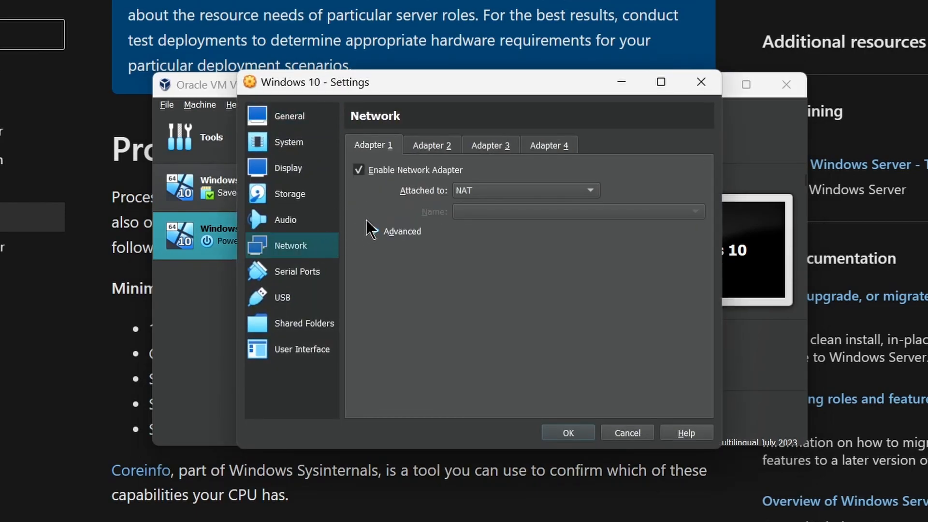
left_click(468, 190)
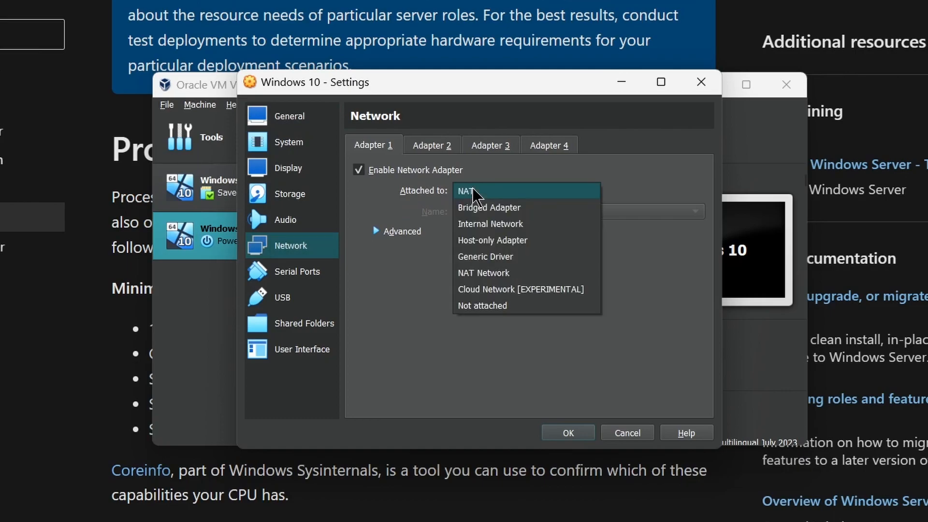
left_click(480, 240)
left_click(408, 234)
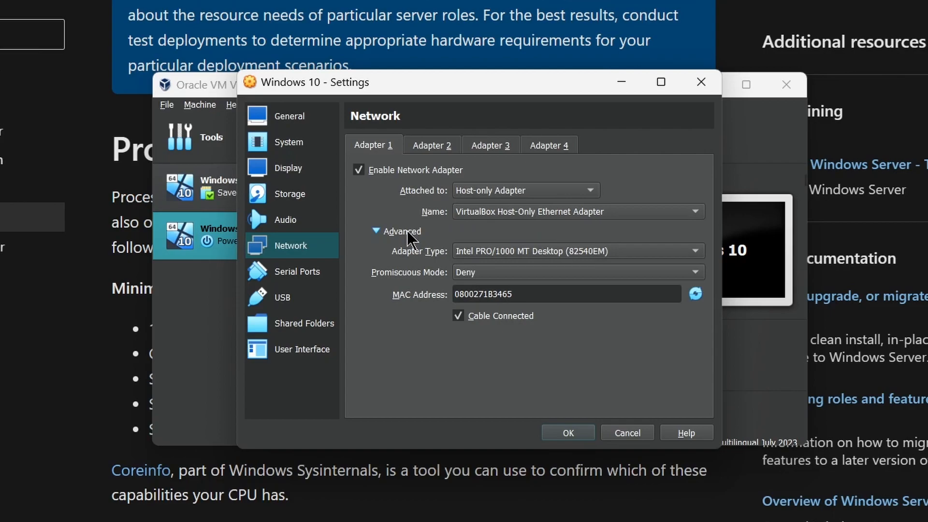
left_click(471, 248)
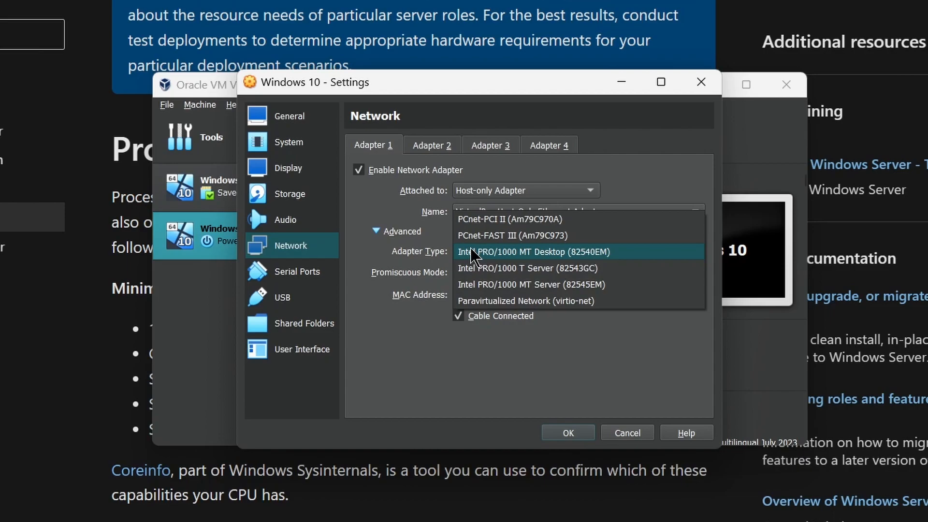
left_click(470, 249)
left_click(480, 274)
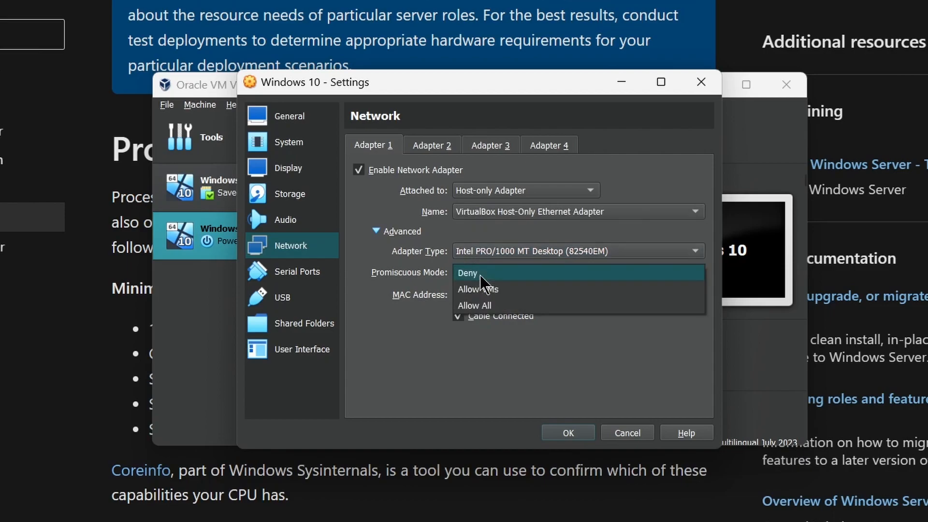
left_click(480, 306)
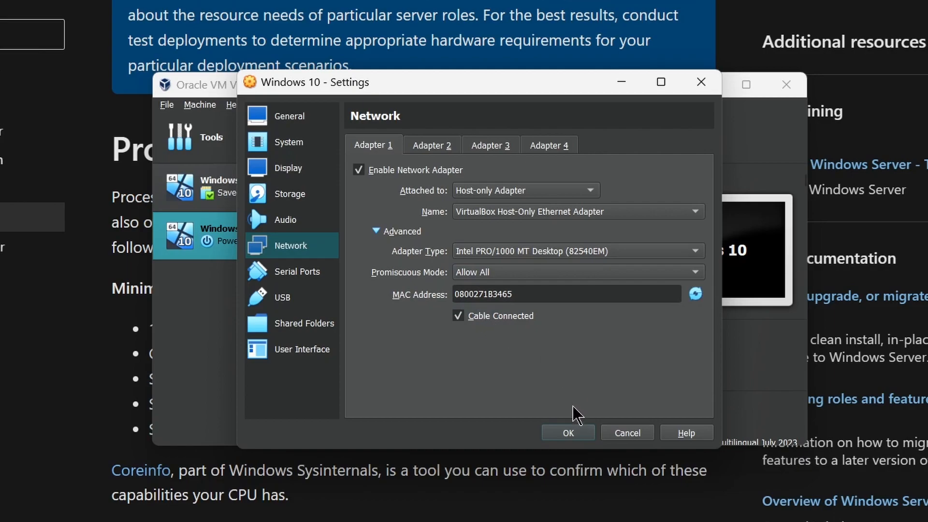
left_click(572, 432)
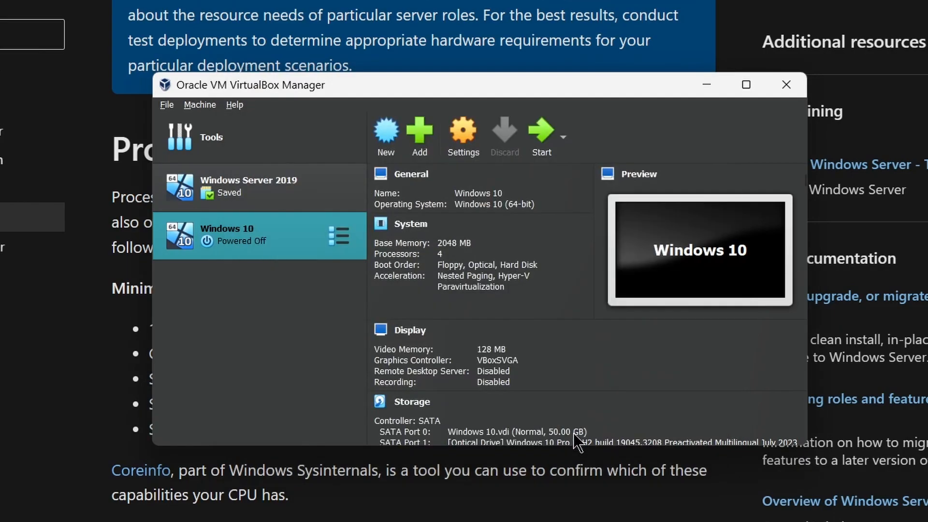
Step: Start the Windows 10 VM and switch its window to full-screen mode
left_click(540, 147)
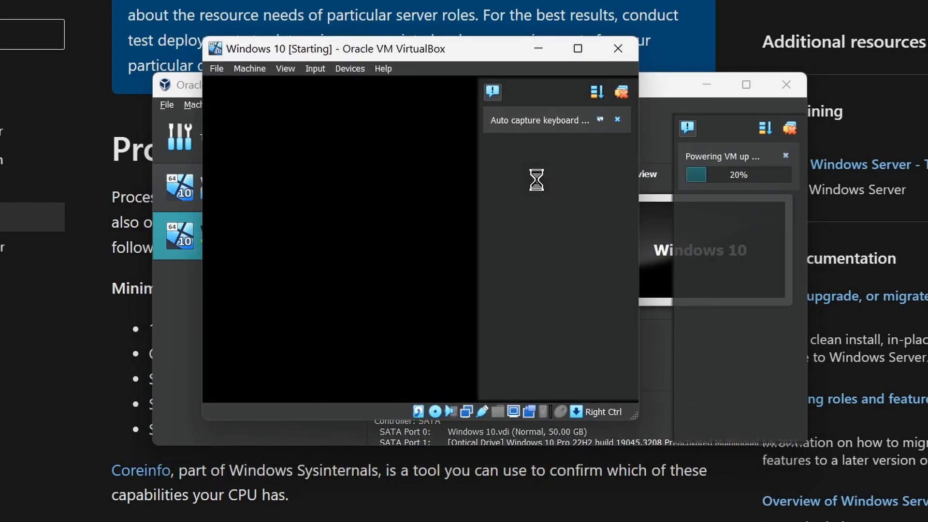
left_click(284, 70)
left_click(290, 82)
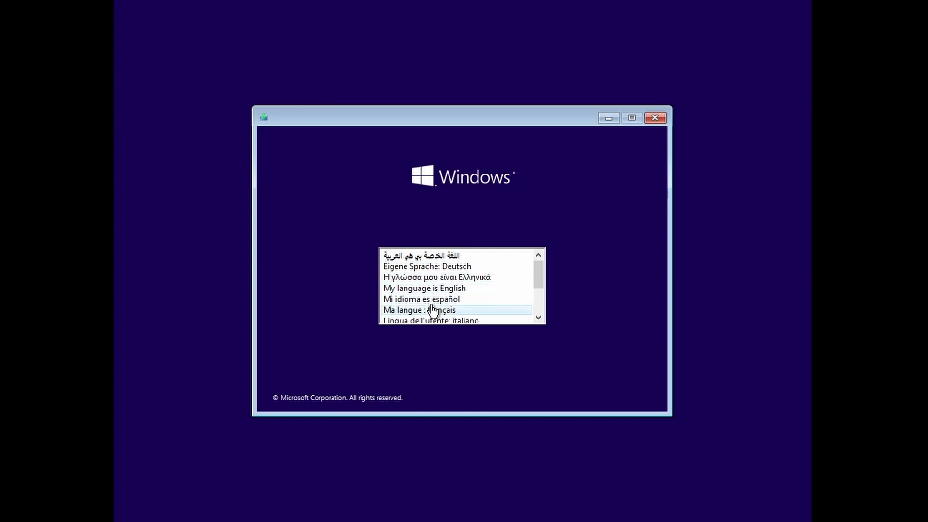
Step: Choose English and accept the English (United States) setup language preferences
scroll(432, 310, "down", 1)
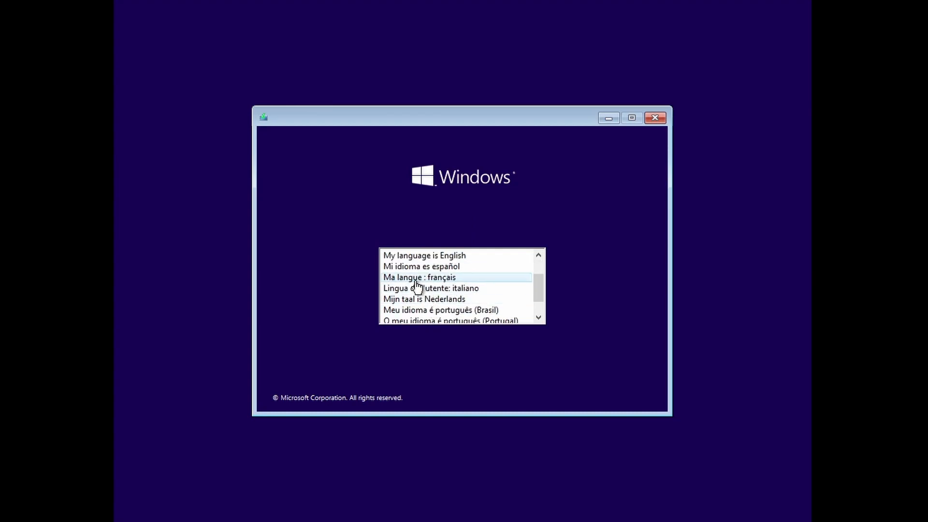
scroll(416, 285, "up", 1)
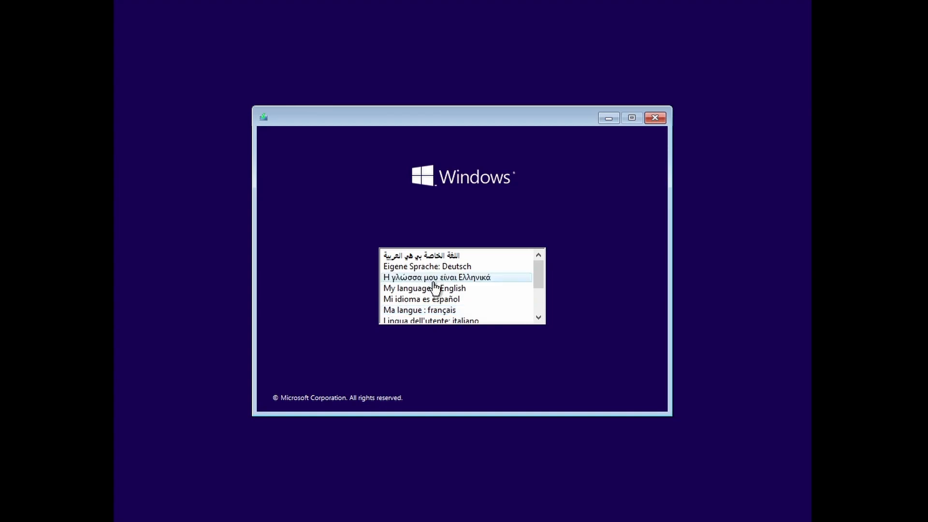
left_click(437, 288)
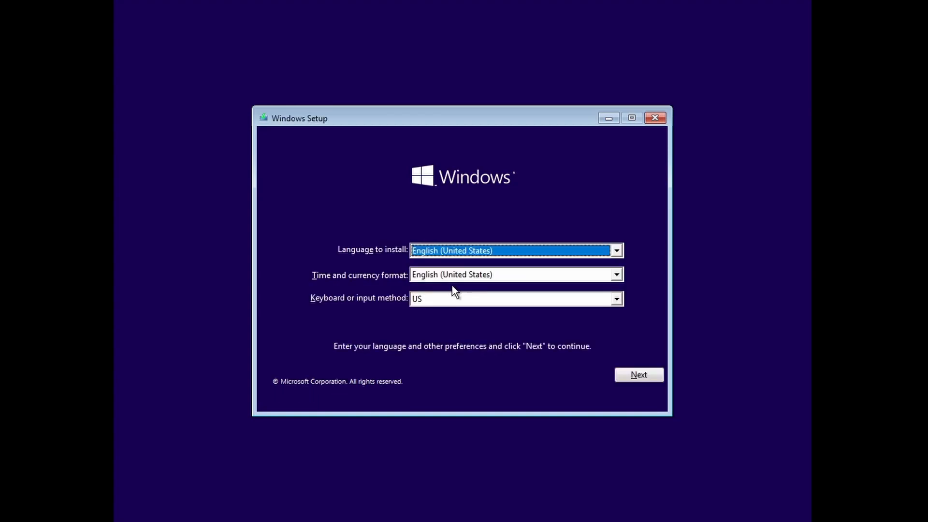
left_click(642, 375)
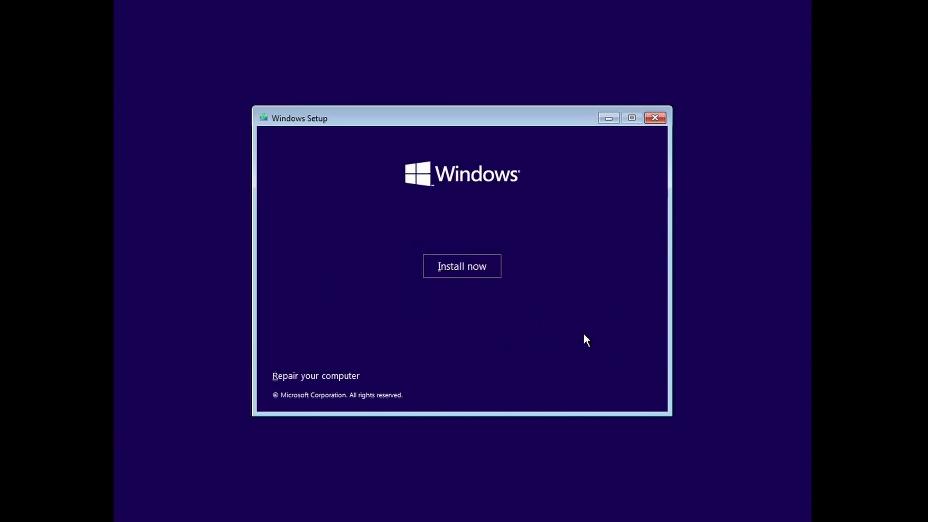
Step: Install Windows without a product key, accepting the licence, as a custom install on Drive 0
left_click(460, 274)
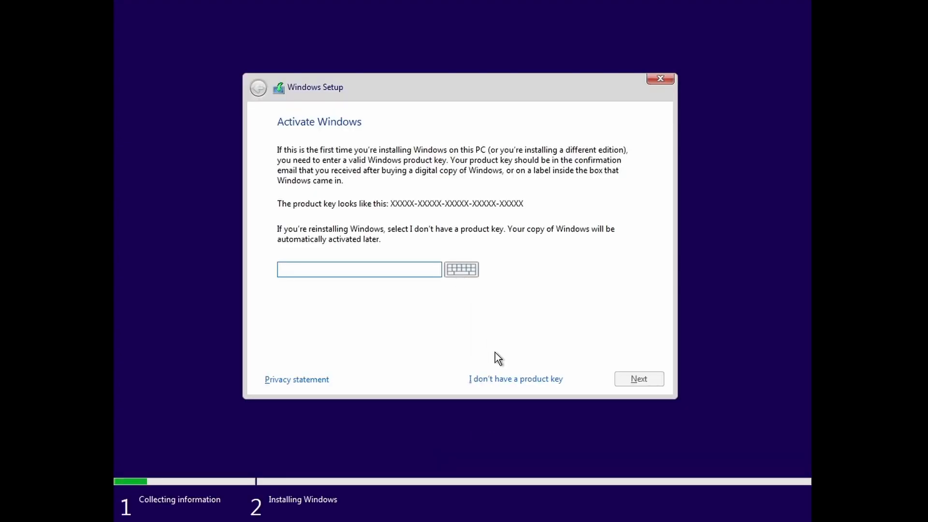
left_click(495, 381)
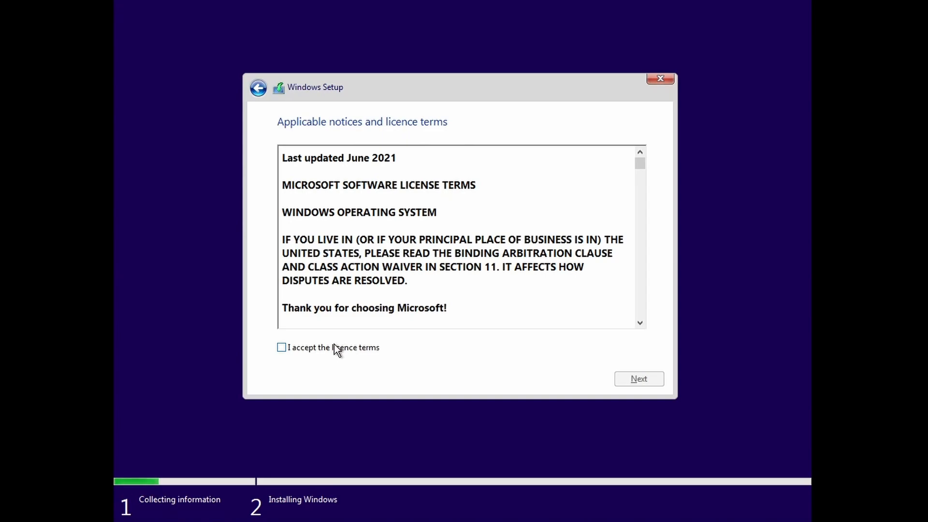
left_click(344, 348)
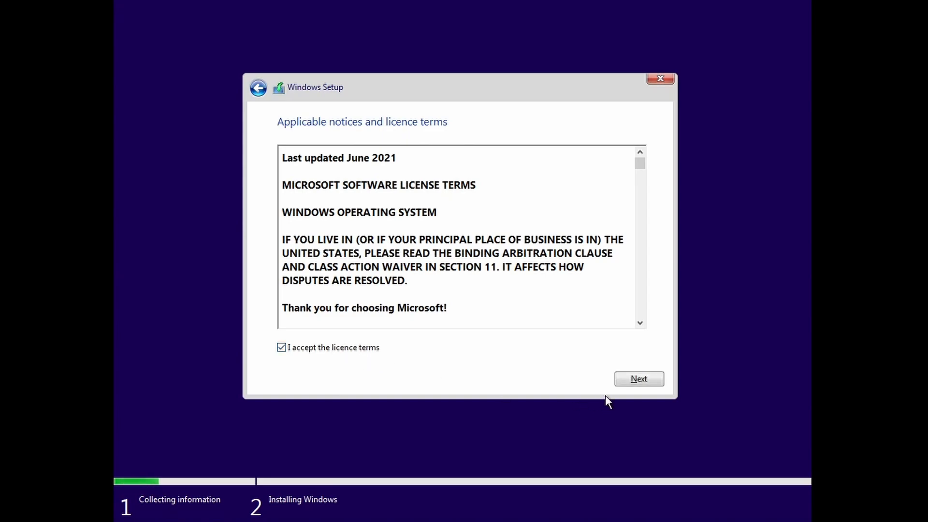
left_click(630, 379)
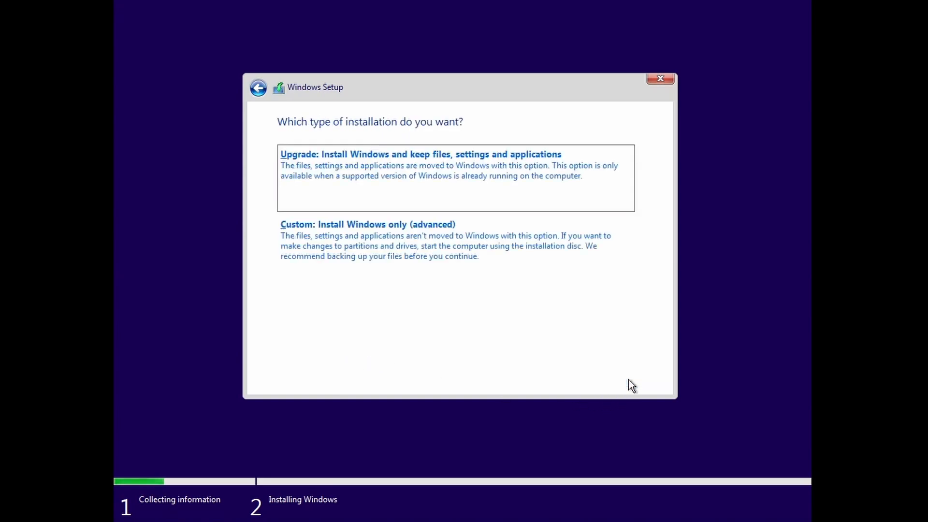
left_click(441, 262)
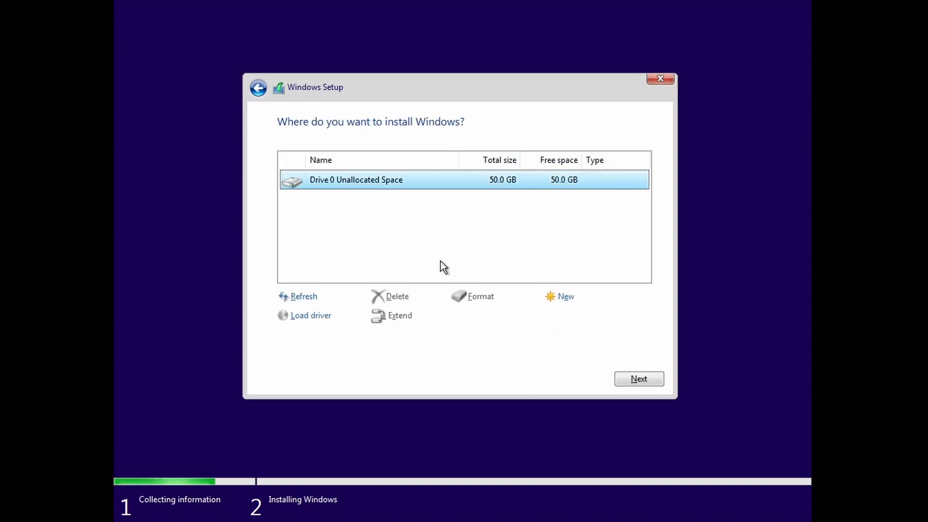
left_click(634, 380)
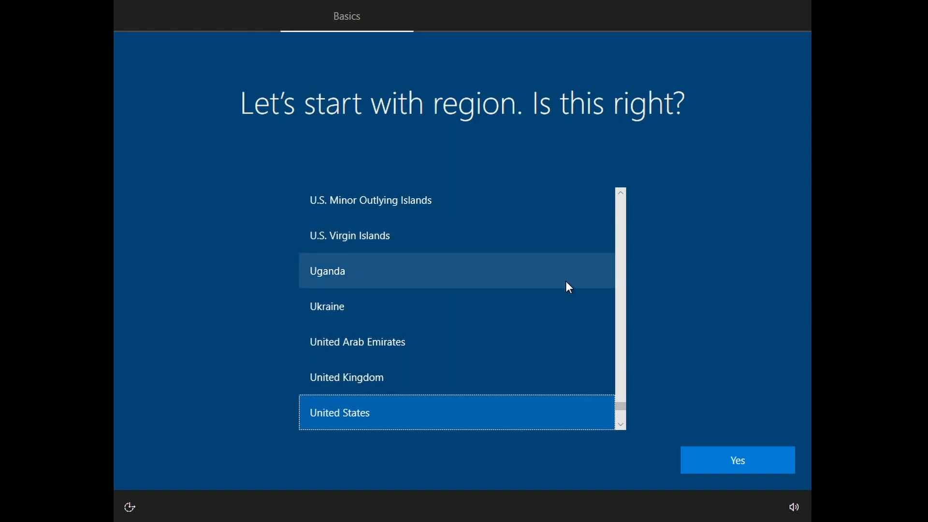
Step: Confirm United States and US keyboard, skip a second layout, and choose 'I don't have internet' with limited setup
left_click(737, 456)
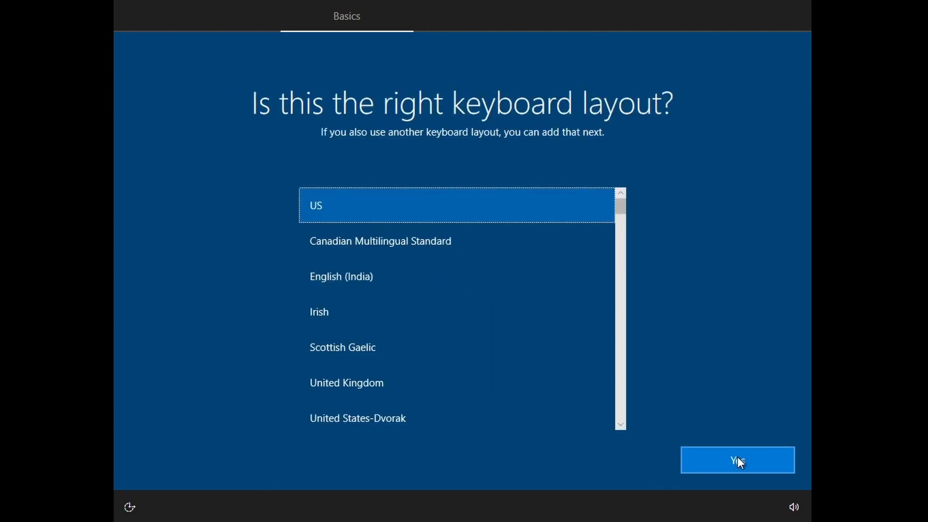
left_click(735, 456)
left_click(734, 456)
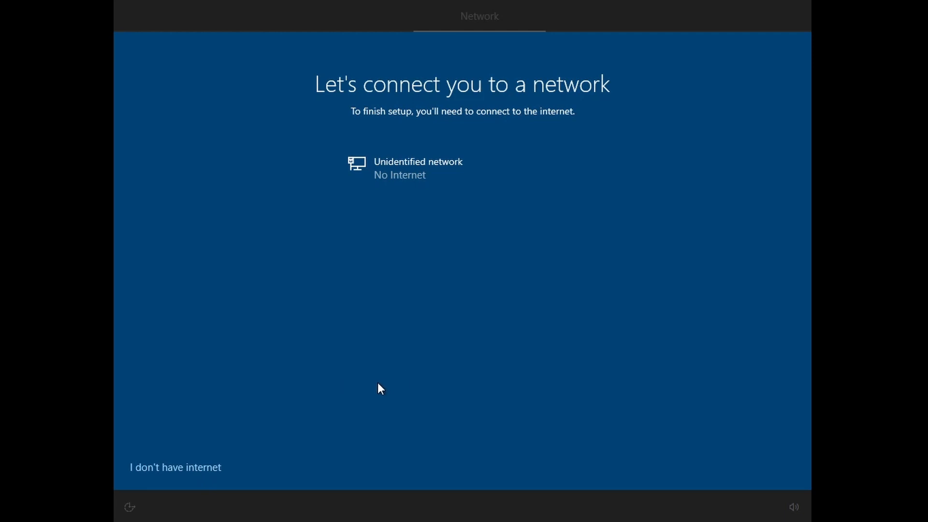
left_click(204, 472)
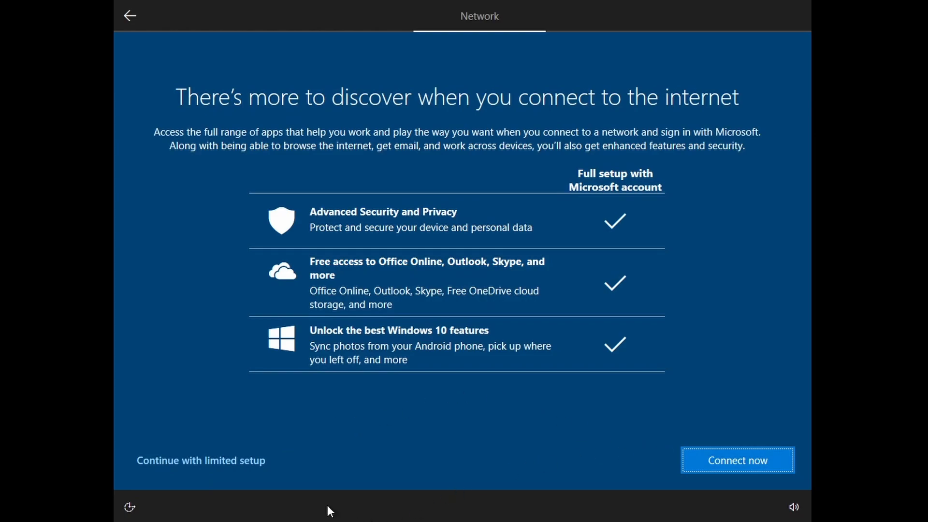
left_click(239, 459)
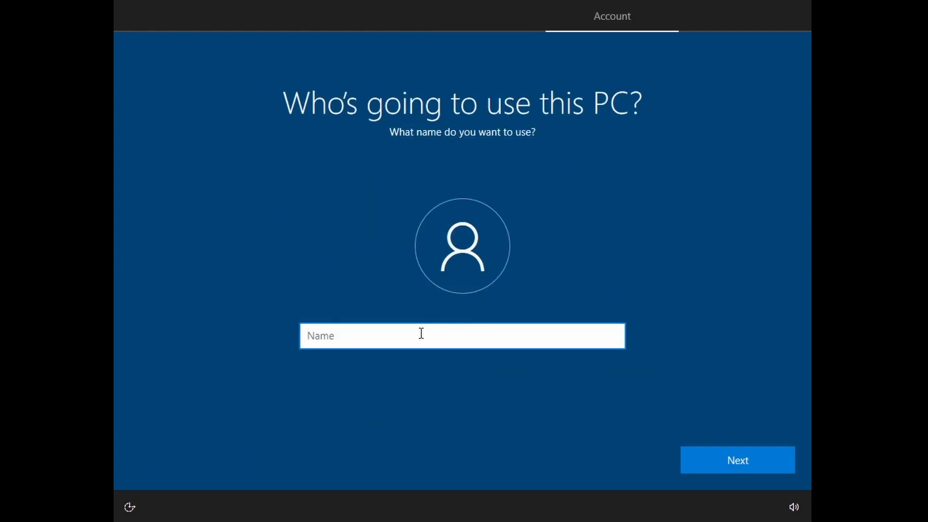
Step: Enter the local account name, set and confirm its password, and submit three security questions
type("чen")
left_click(736, 451)
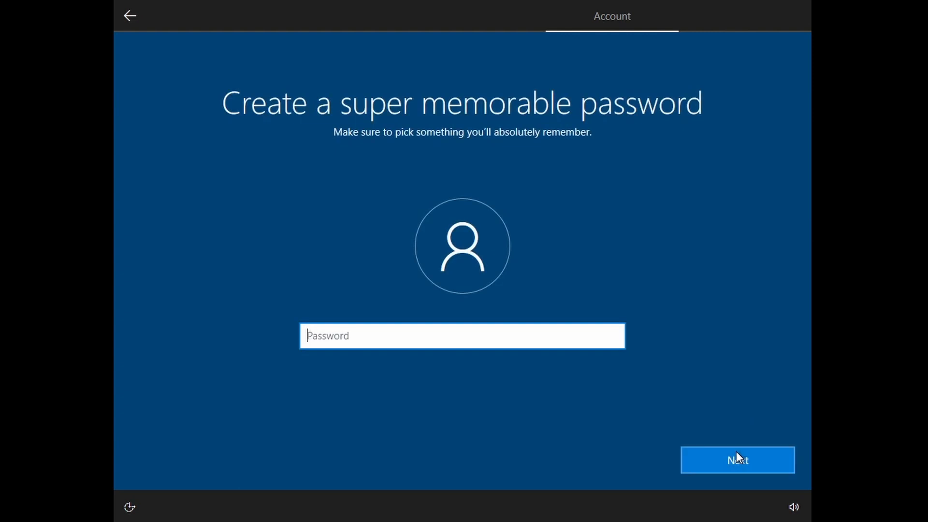
type("•")
key("BackSpace")
type("••••••••••")
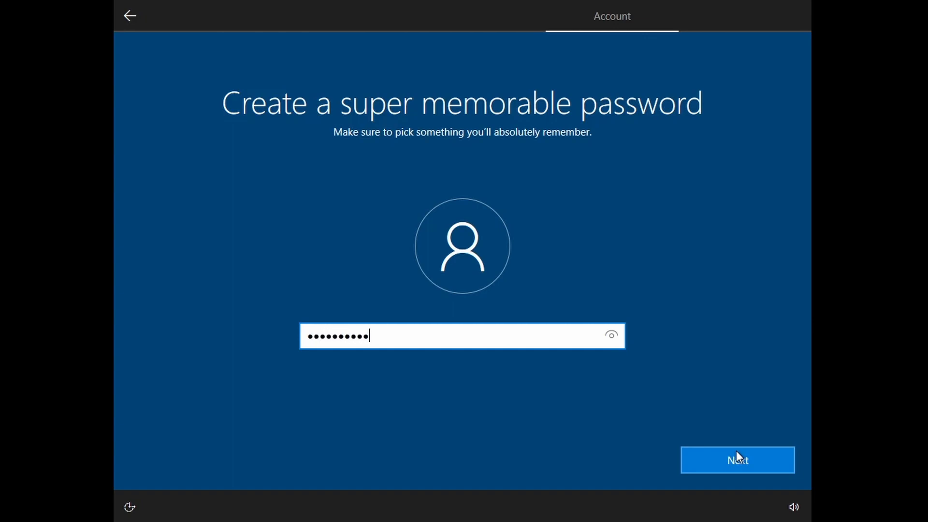
left_click(737, 458)
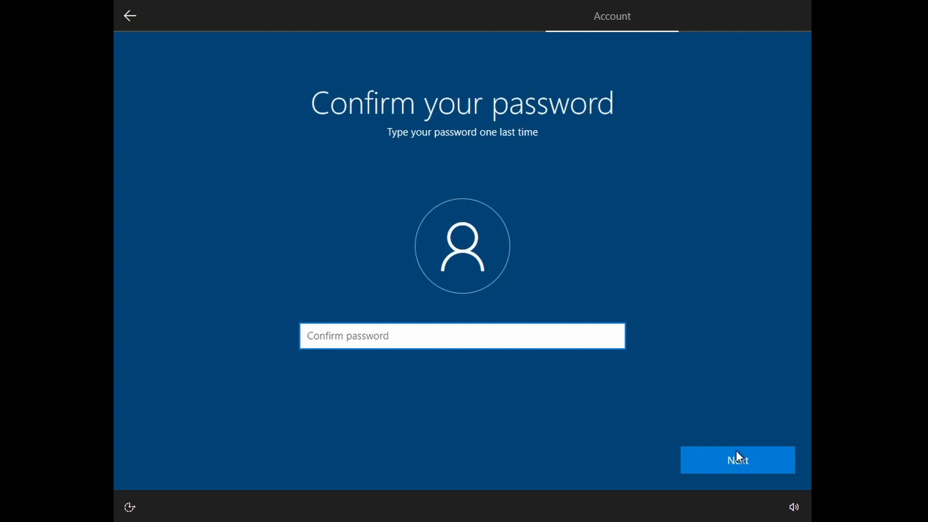
type("•••••")
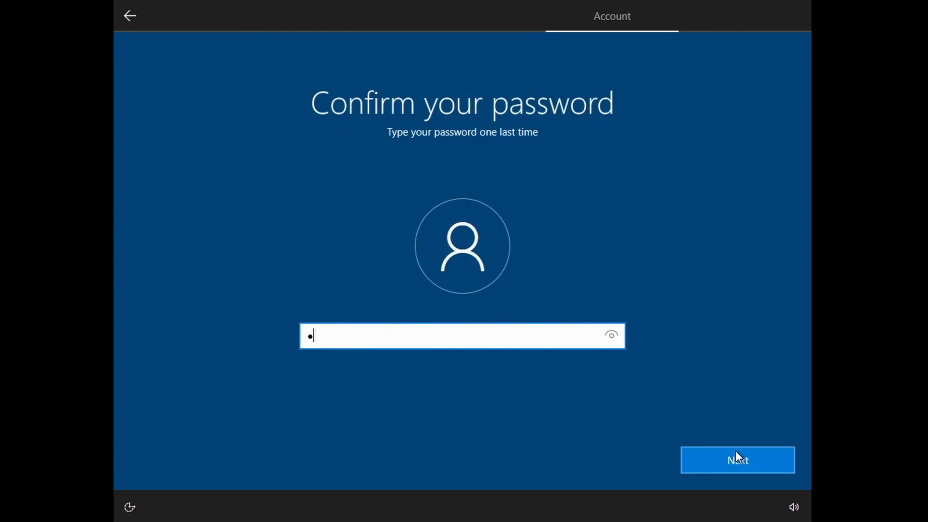
type("••••••")
left_click(735, 450)
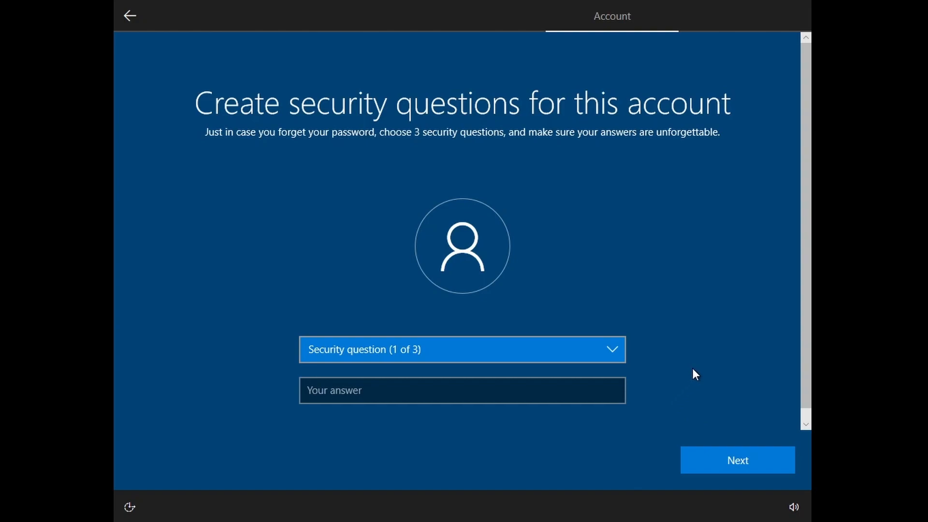
left_click(731, 461)
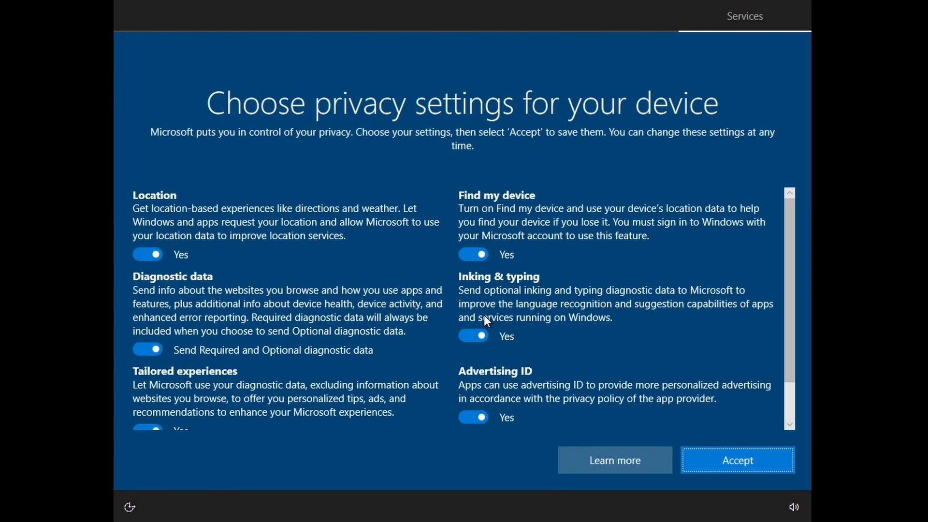
Step: Accept default privacy settings, choose Not now for Cortana and Maybe later for Edge
left_click(706, 452)
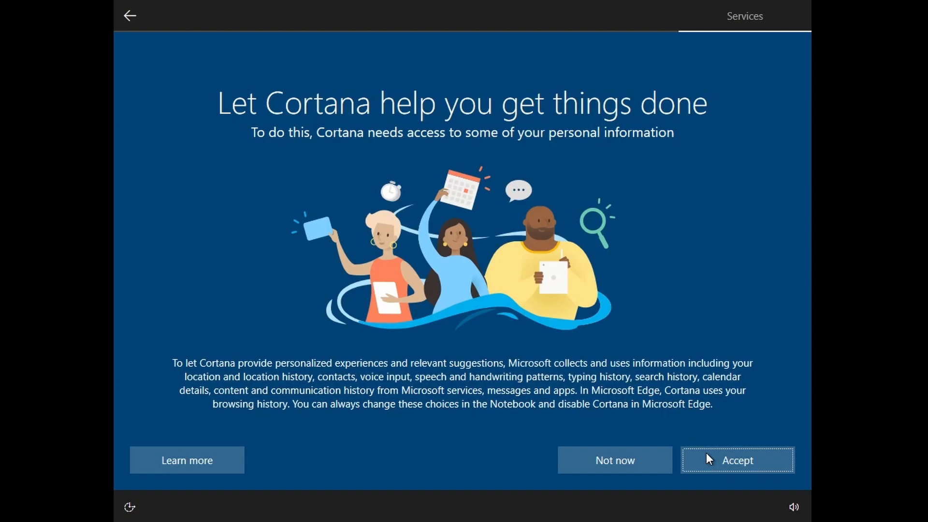
left_click(659, 457)
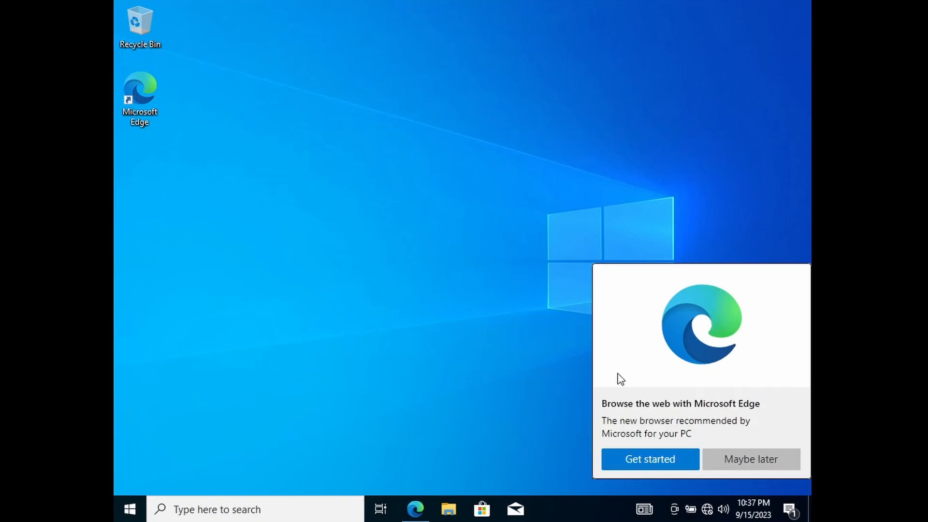
left_click(733, 460)
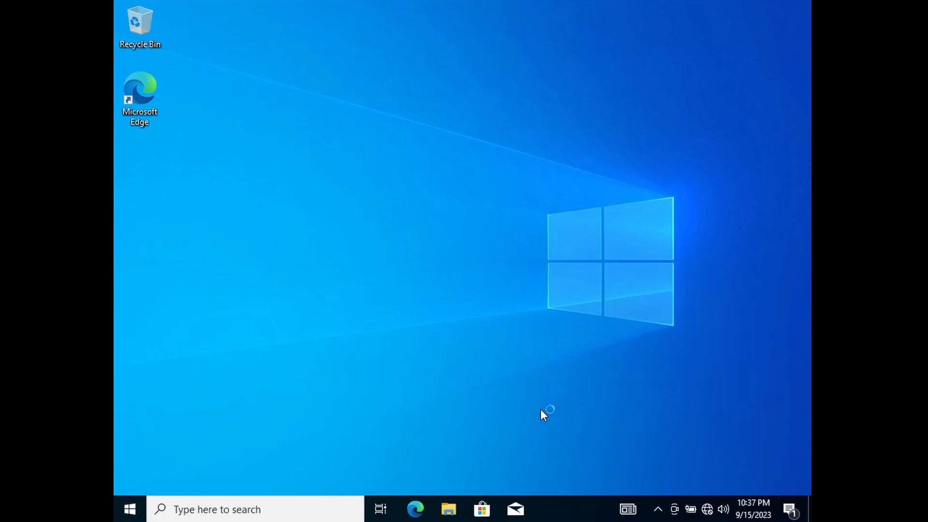